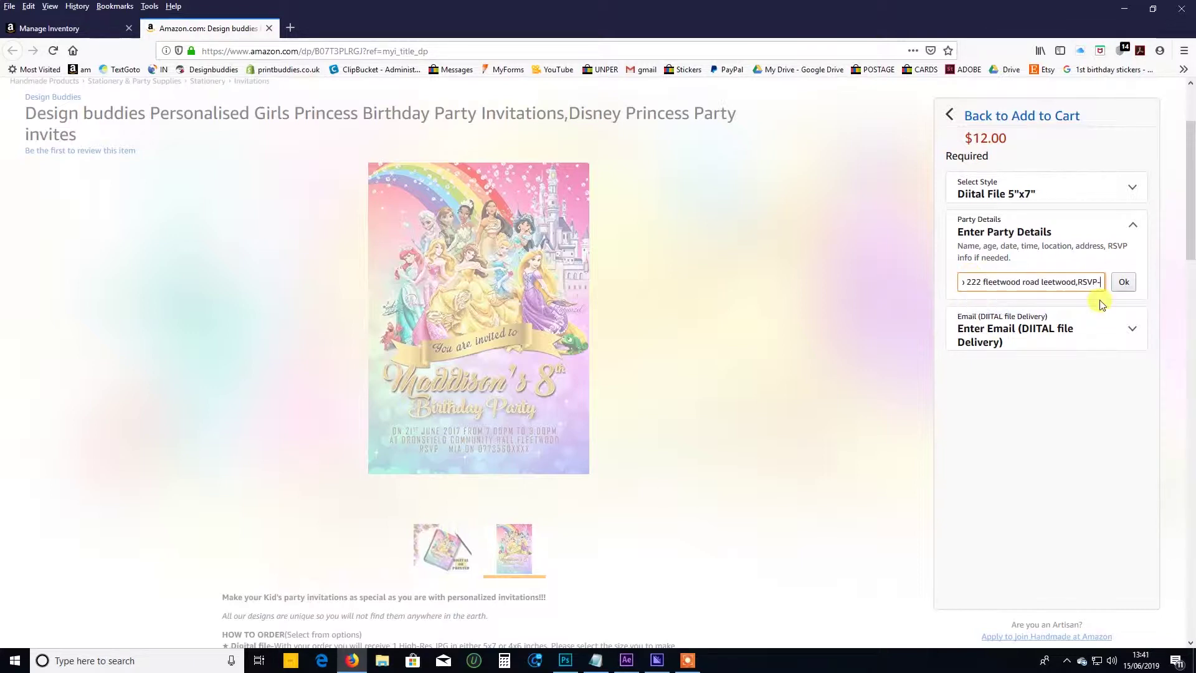
Finish the party details with the RSVP number and confirm them.
text(77556xxx)
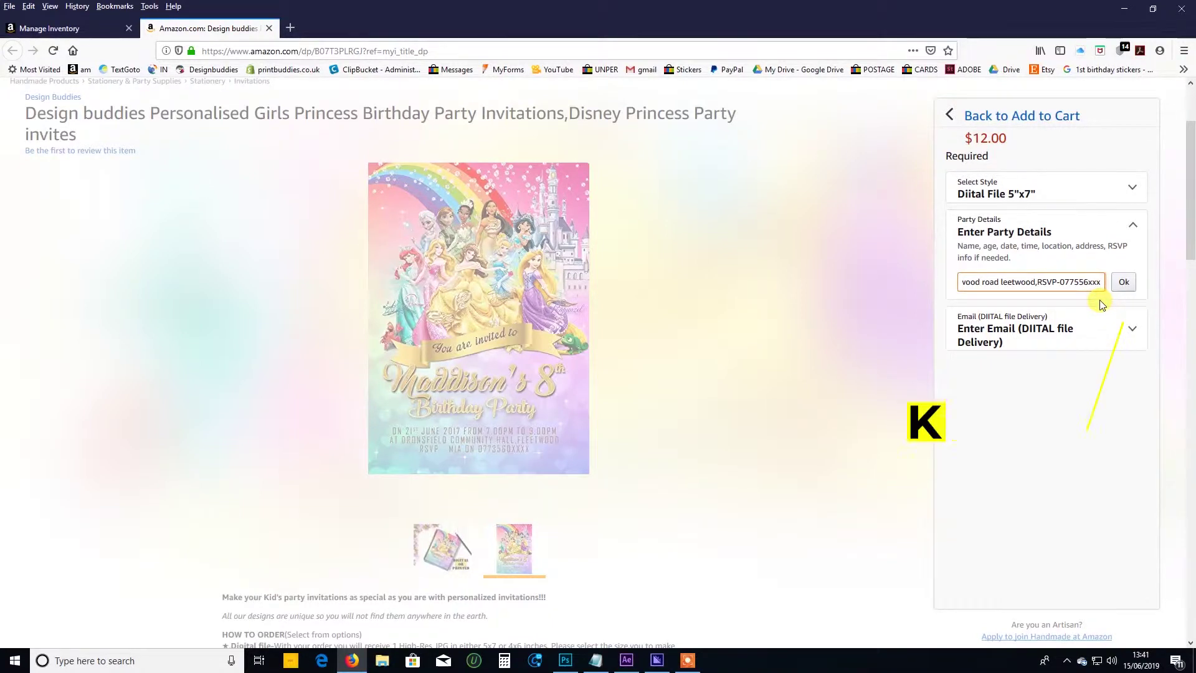
click(1129, 283)
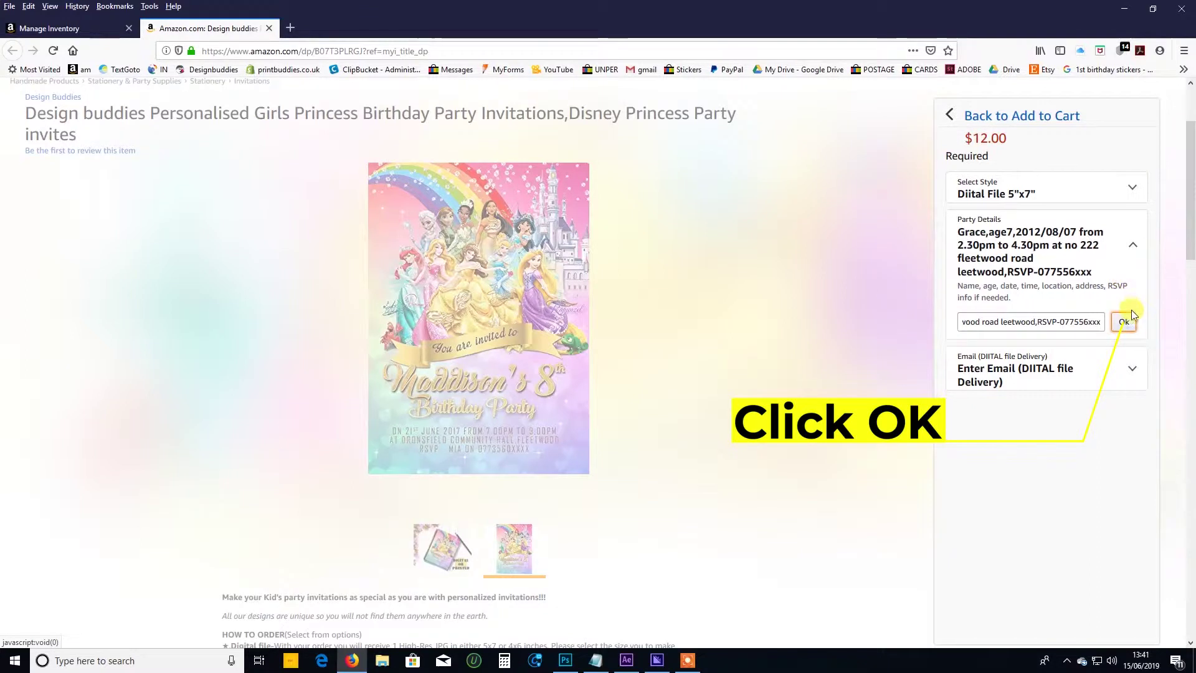
click(1124, 322)
Enter and confirm the delivery e-mail, then add the personalised princess invitation to the cart.
click(1017, 359)
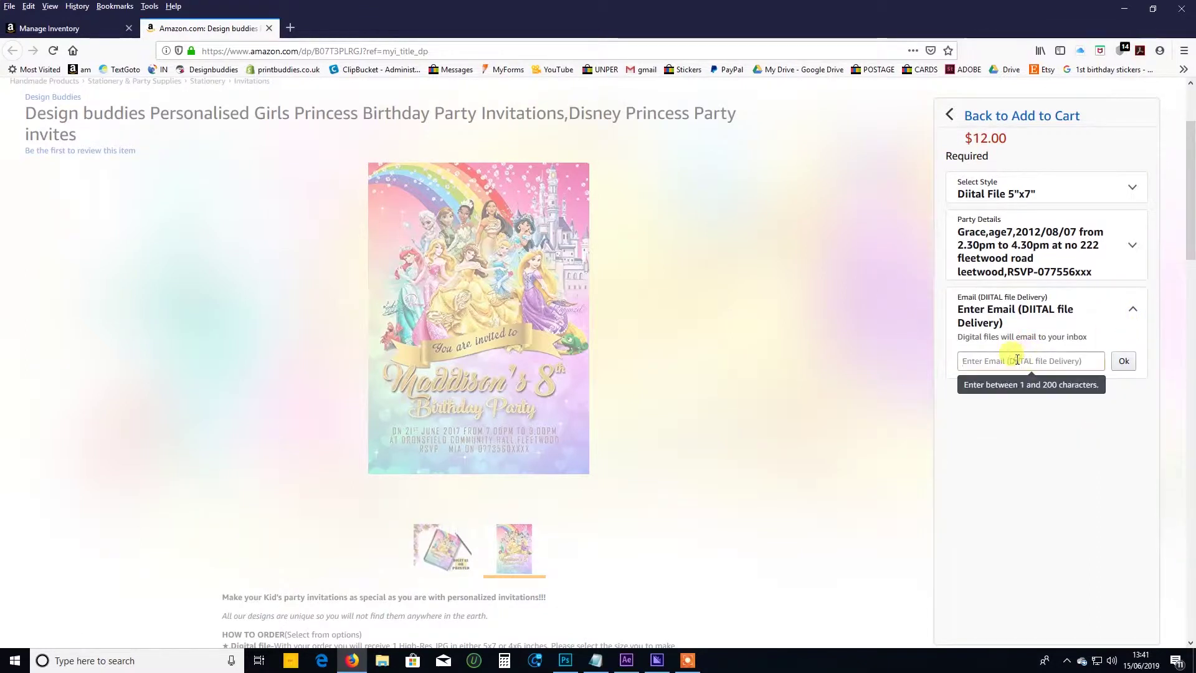
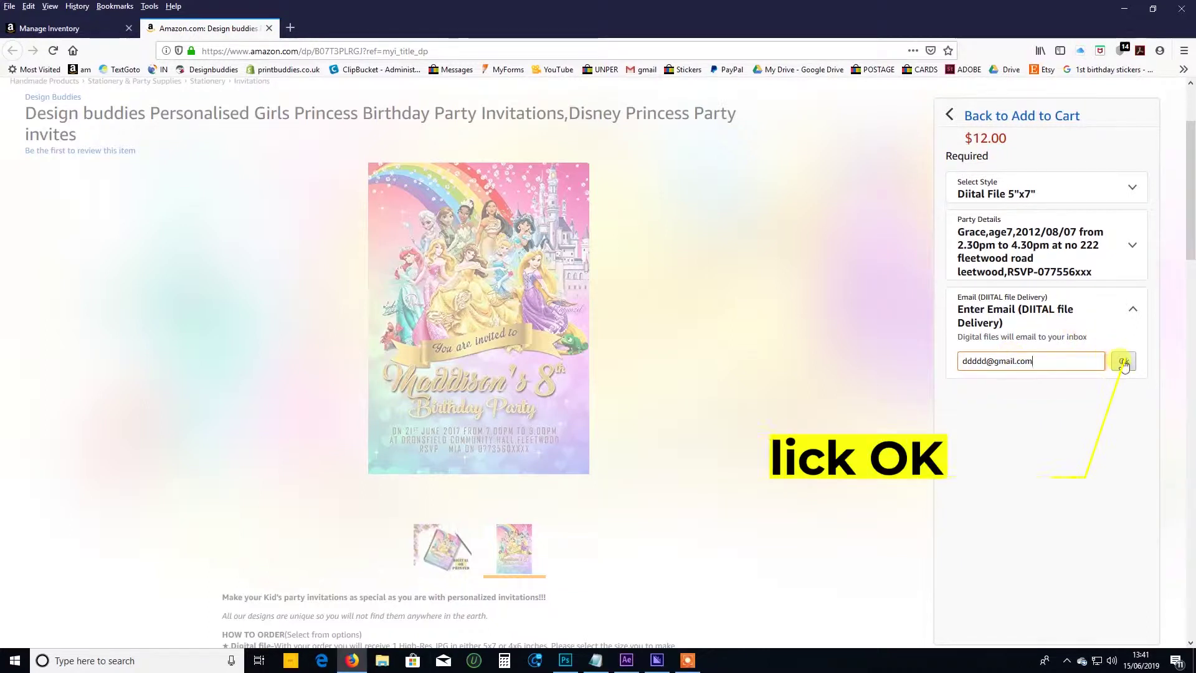
click(1123, 360)
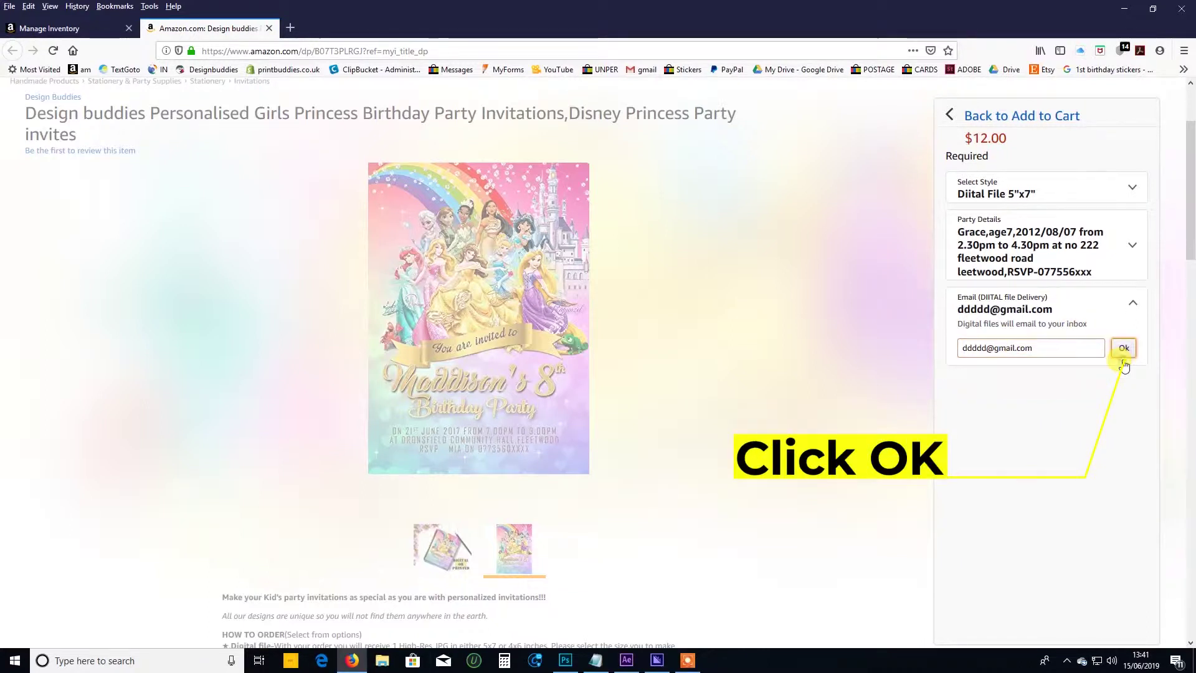
click(1123, 349)
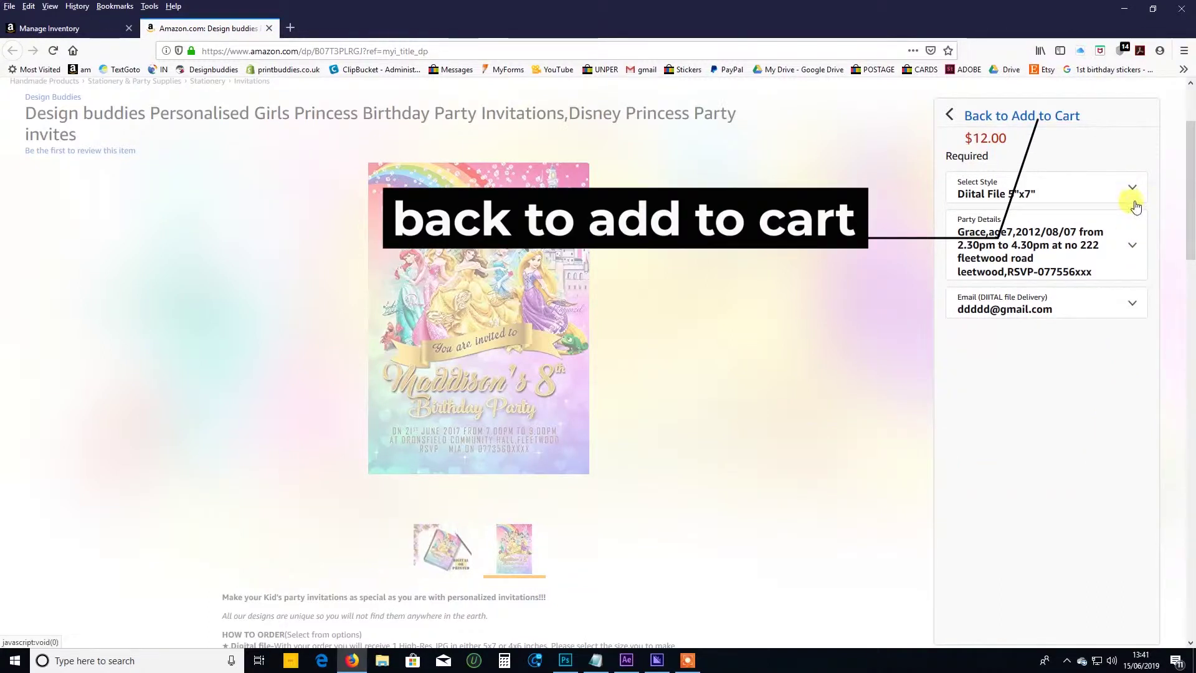
click(976, 116)
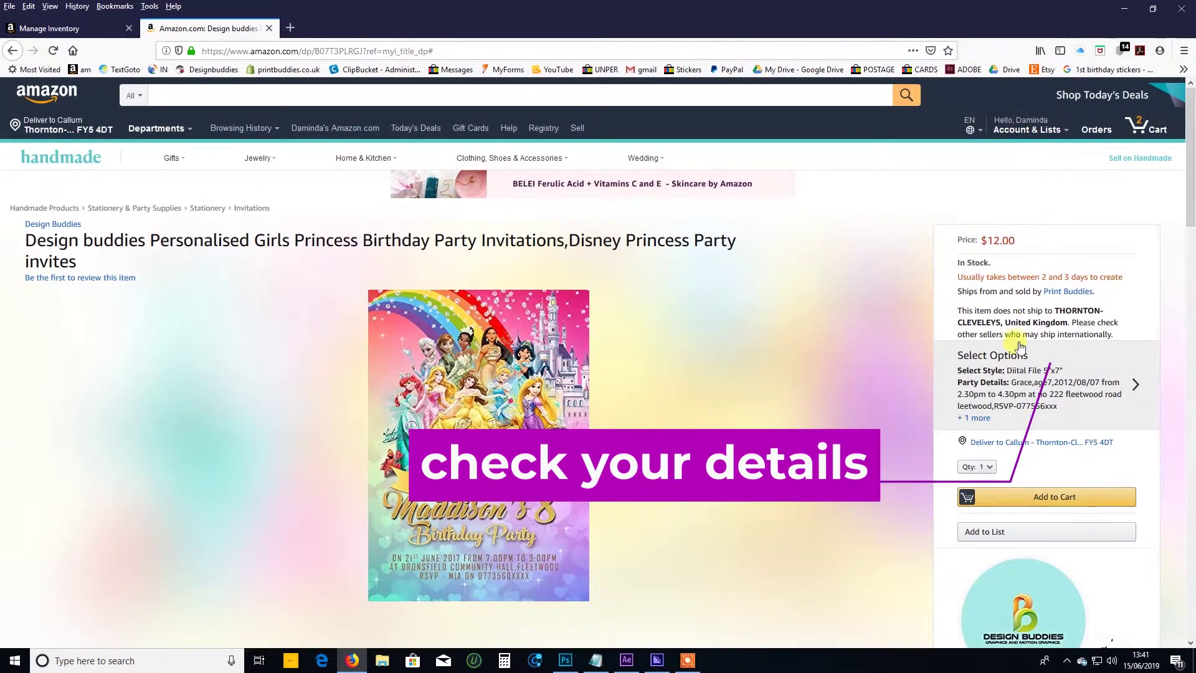
click(1012, 497)
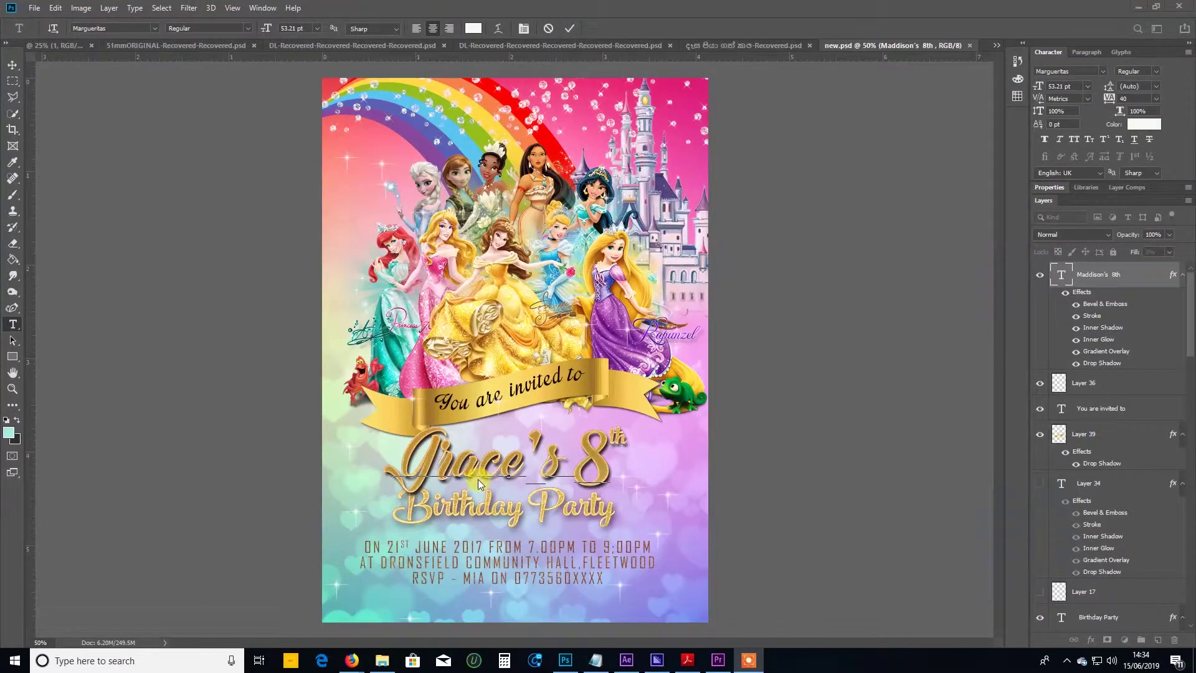
Replace the old name in the gold headline with the pasted new child's name.
click(13, 66)
drag(401, 462, 518, 461)
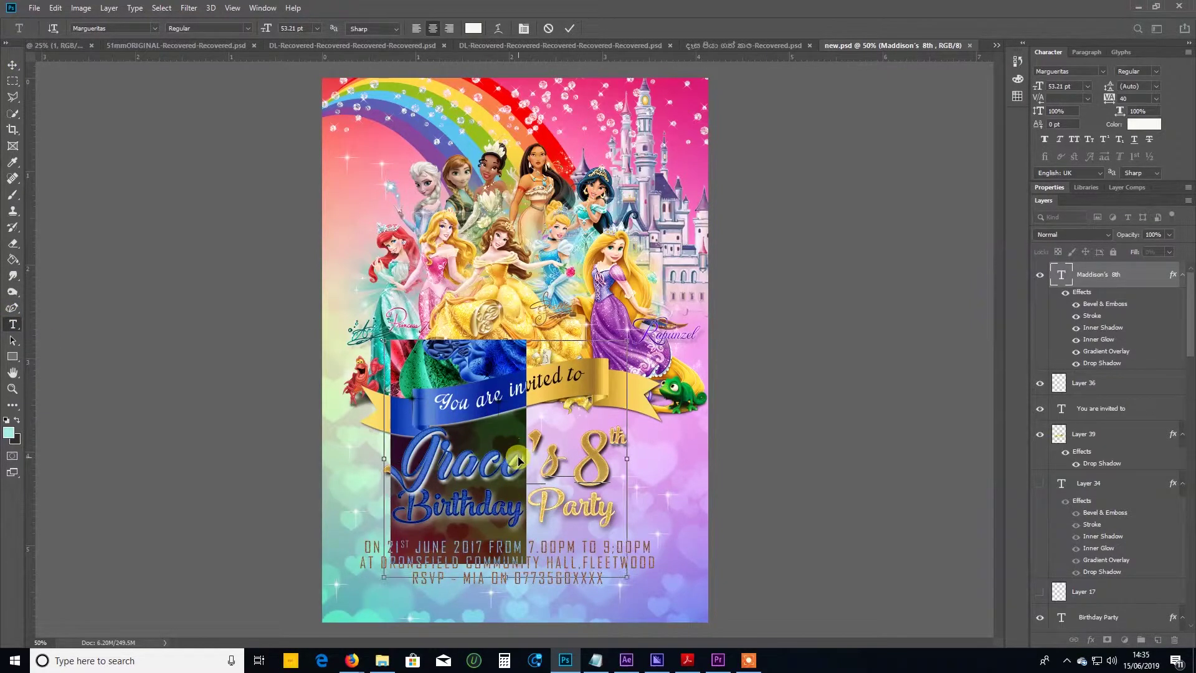
text(Maddison)
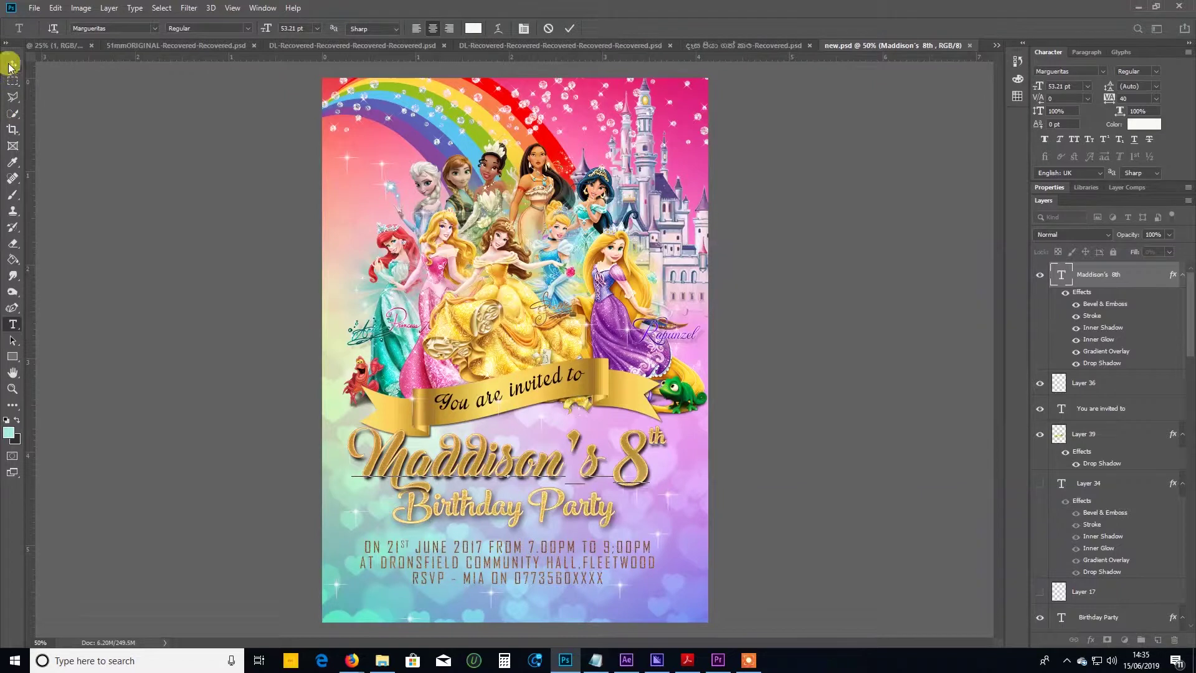
click(13, 323)
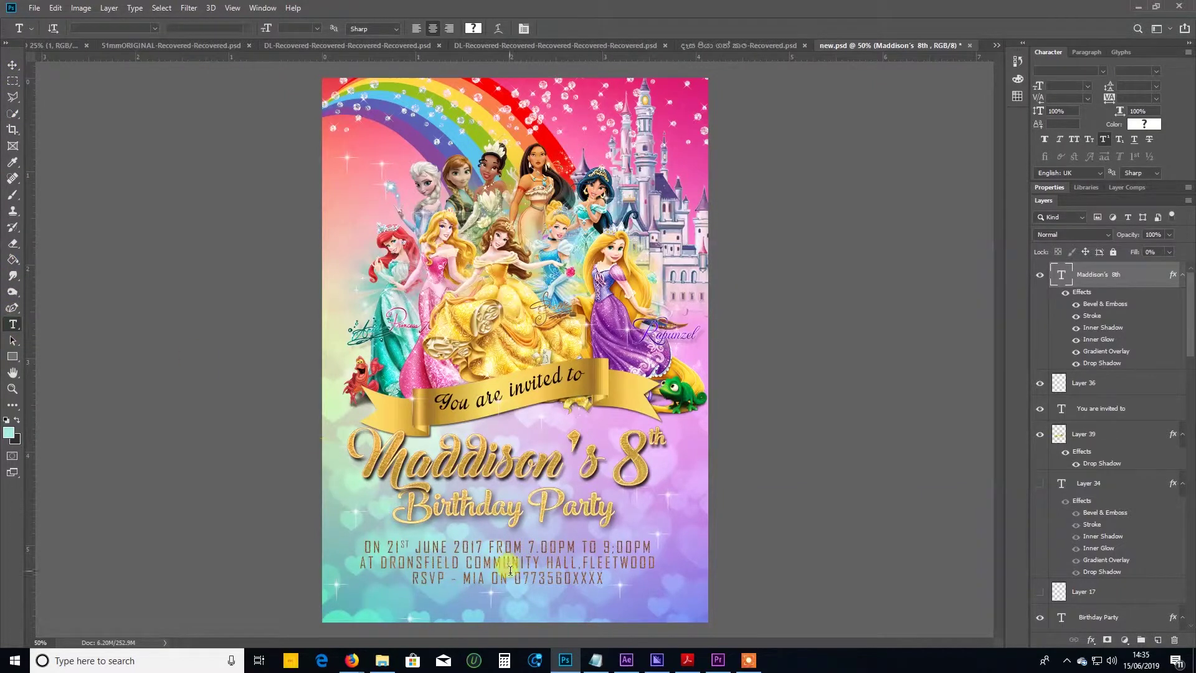
Change the date to 21st June 2019 and the time to 6.00PM–8.00PM.
click(479, 543)
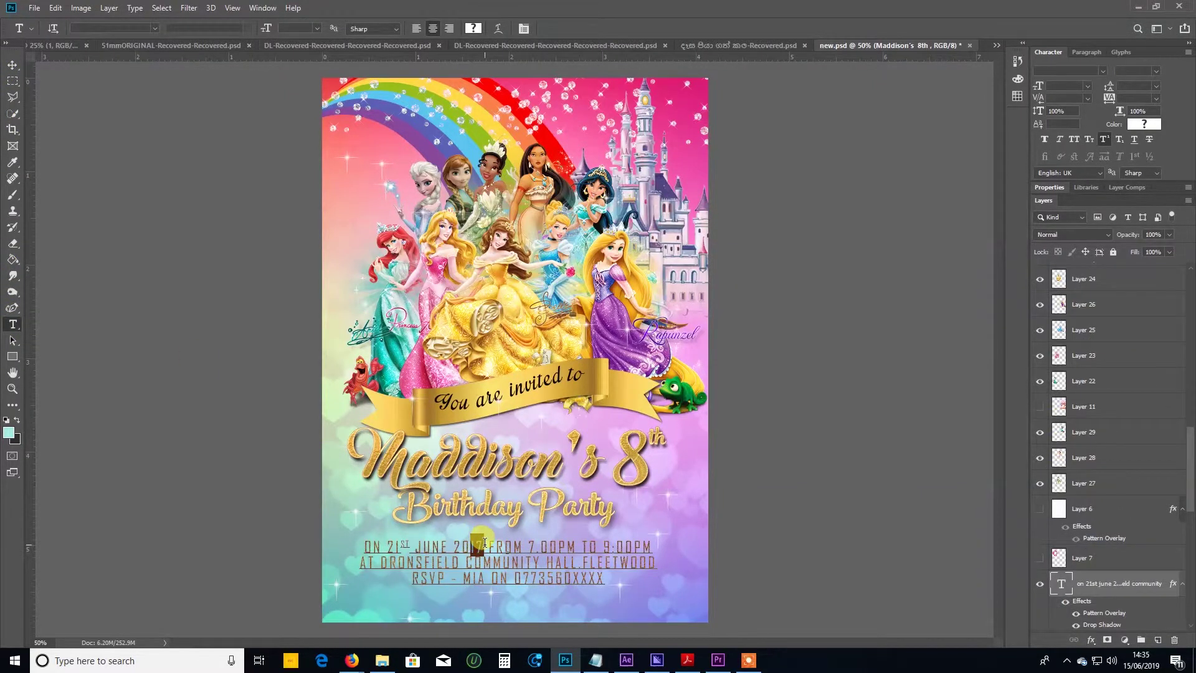
key(BackSpace)
text(9)
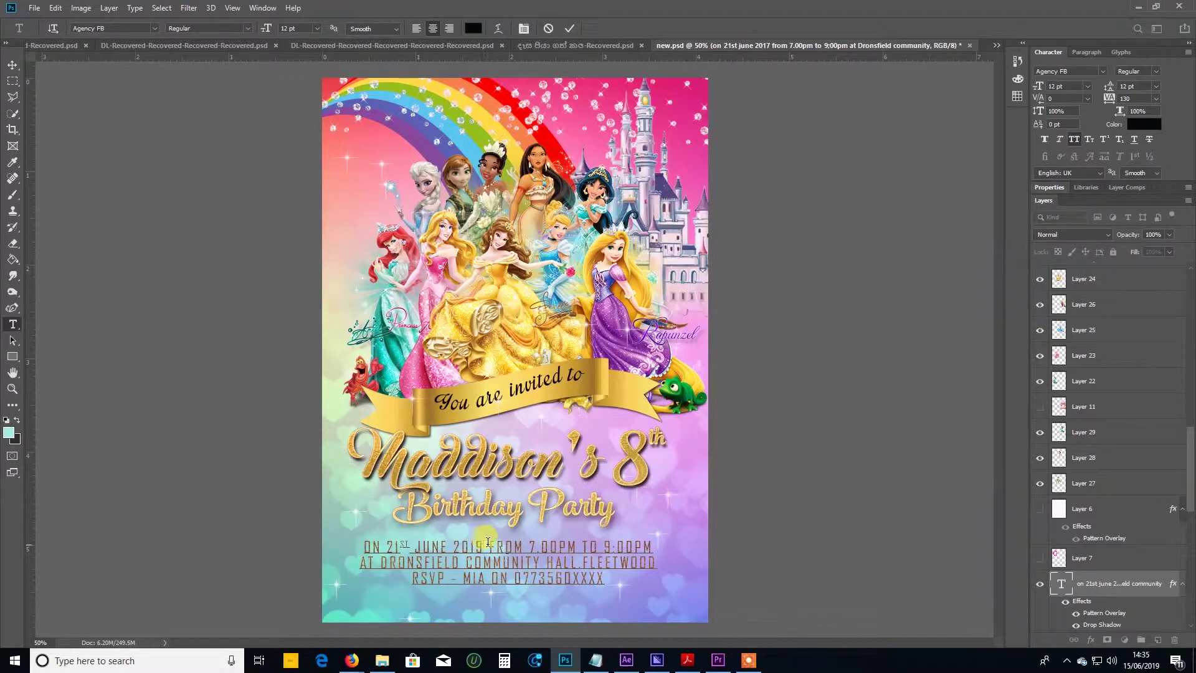
drag(527, 543, 534, 543)
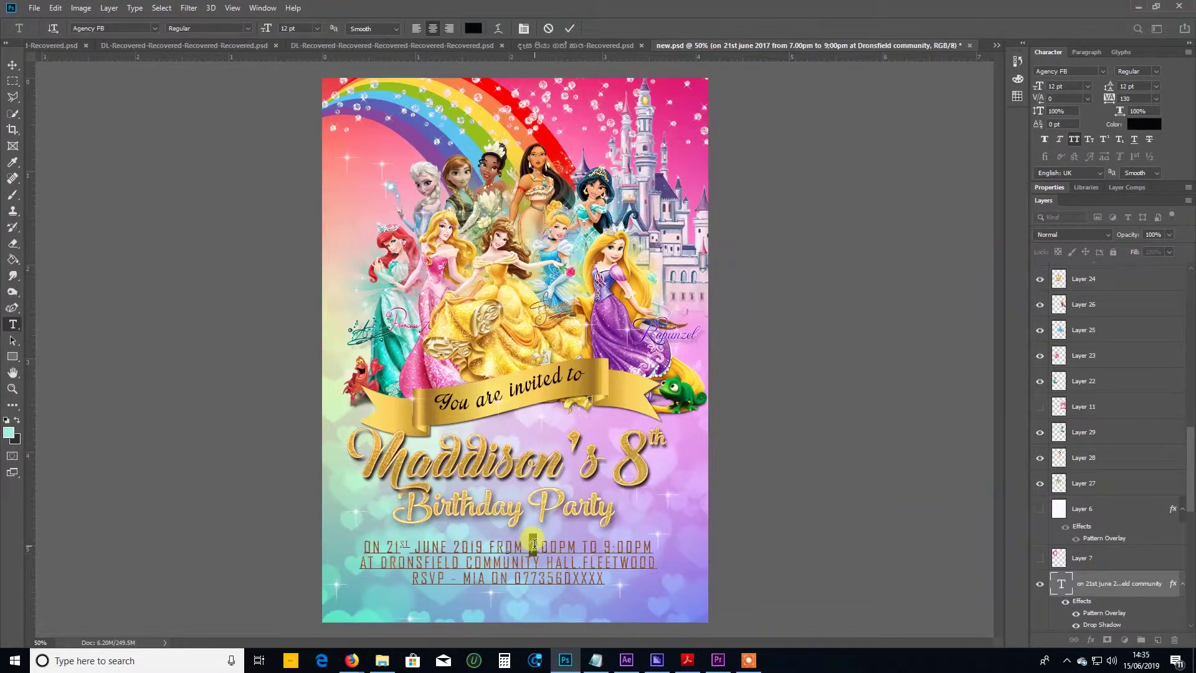
text(6)
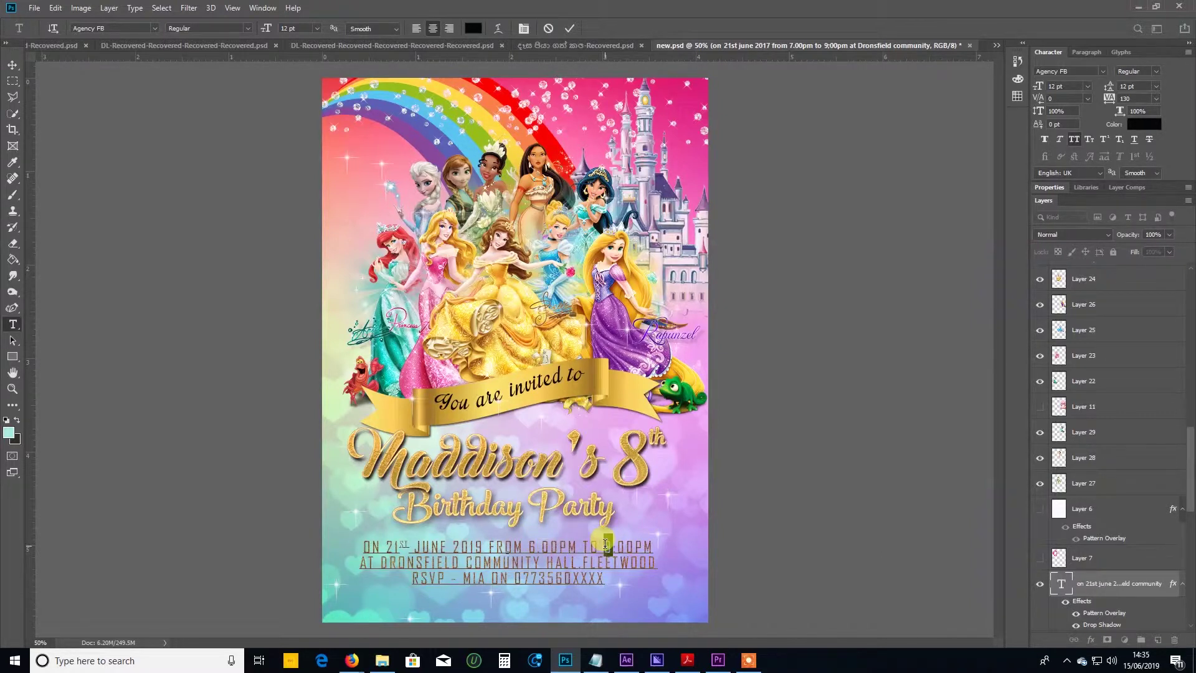
text(8)
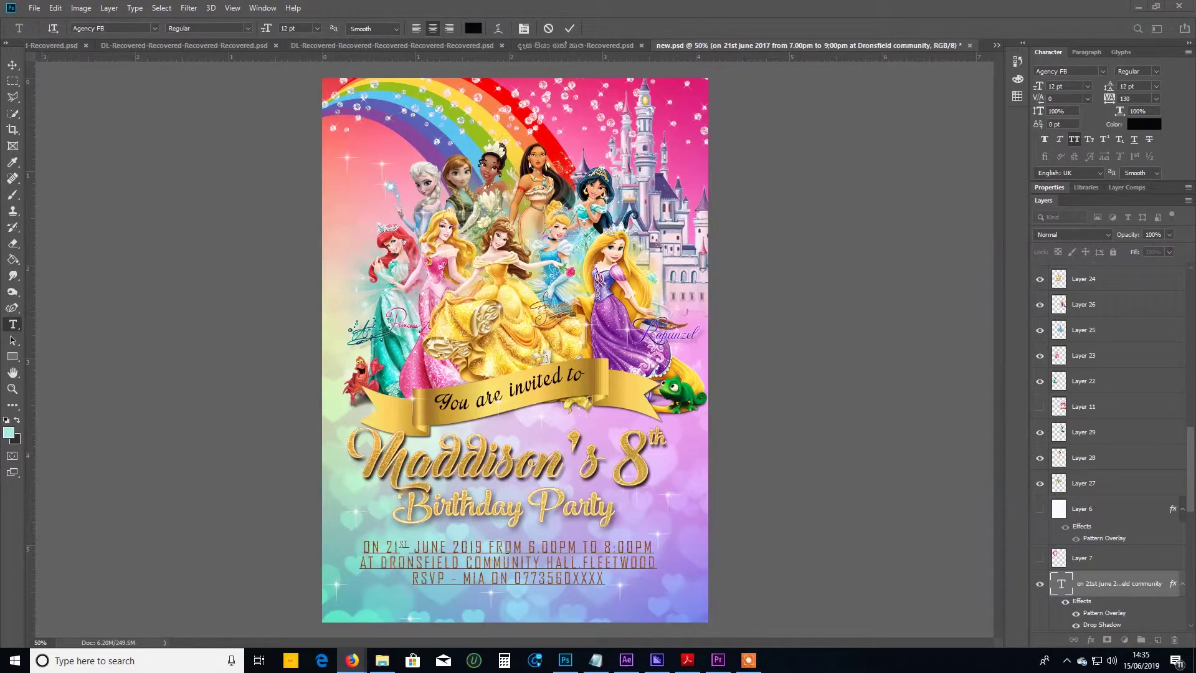
Paste the new venue address over the old one and retype the RSVP contact name.
drag(380, 563, 659, 563)
text(WATERSPLASH, 17 CHURCH LANE, WHITCHURCH)
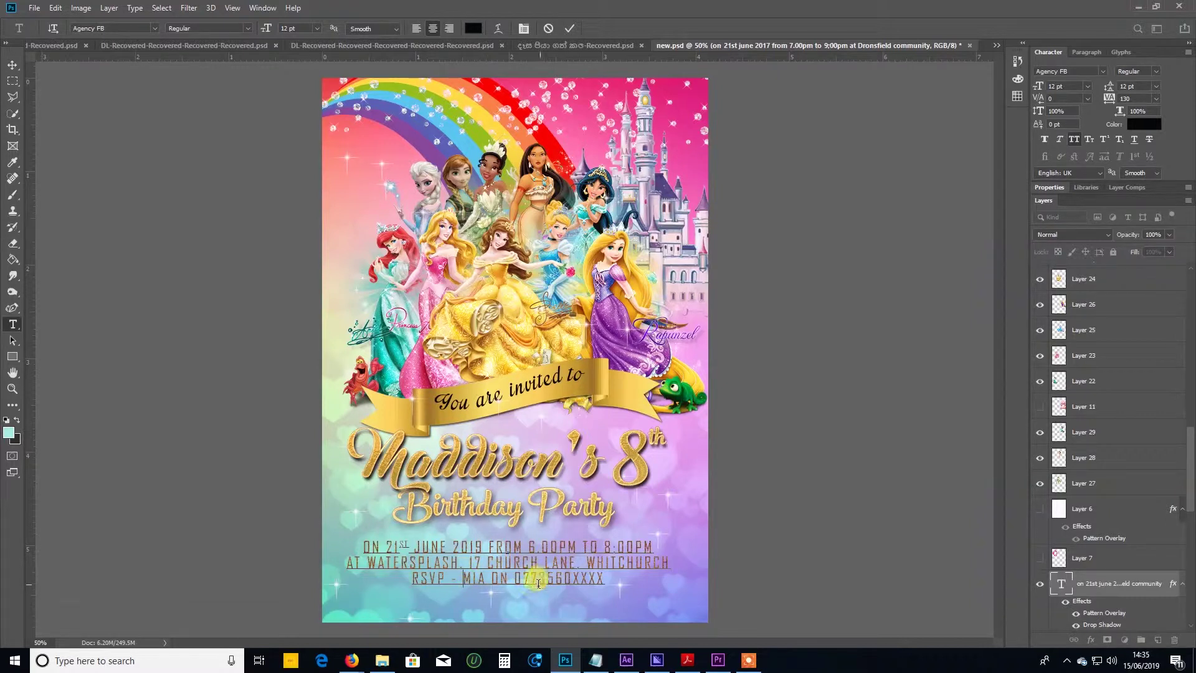
drag(485, 577, 466, 576)
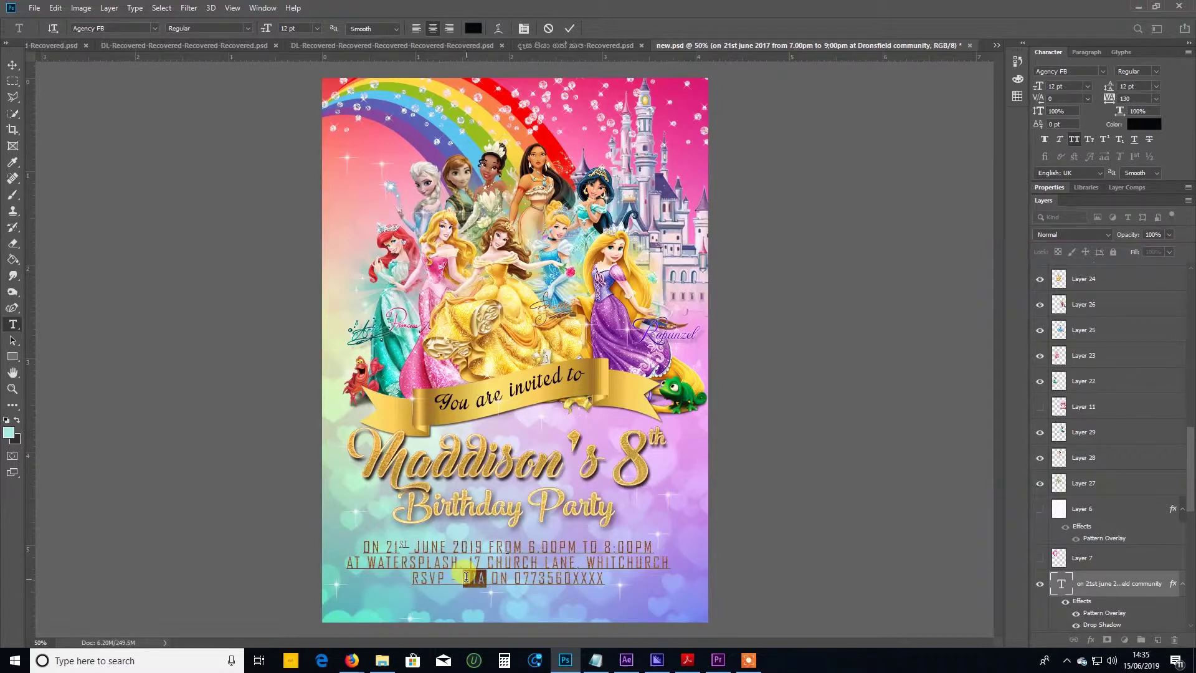
text(IA)
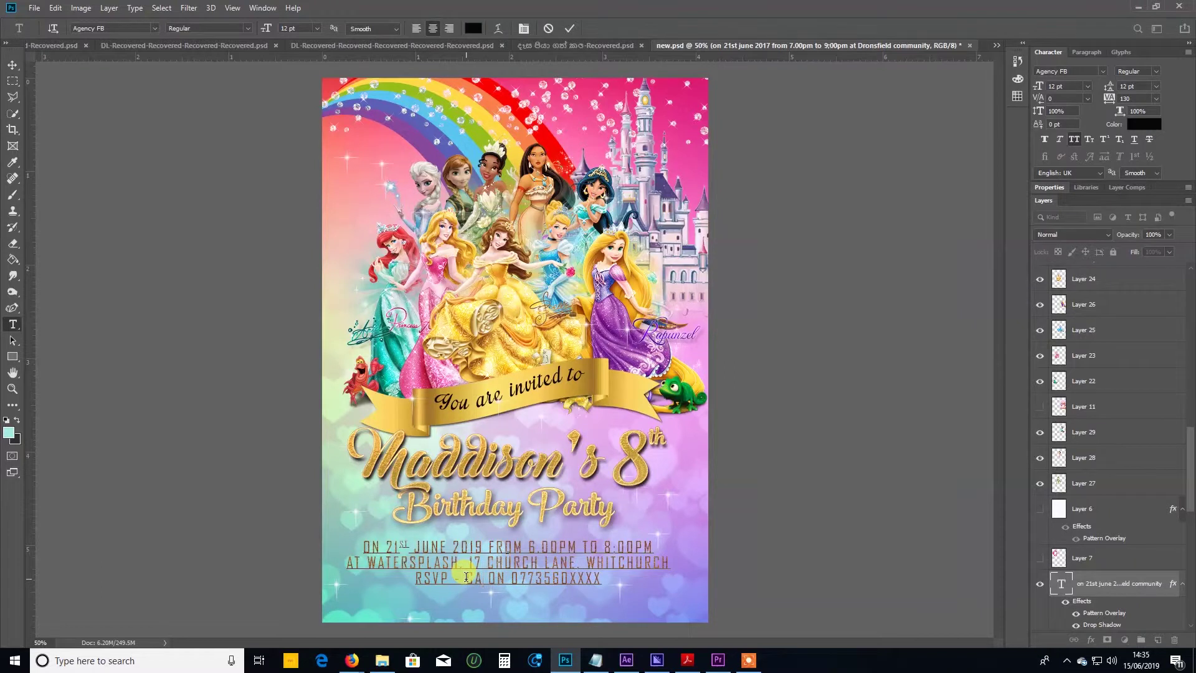
text(RL)
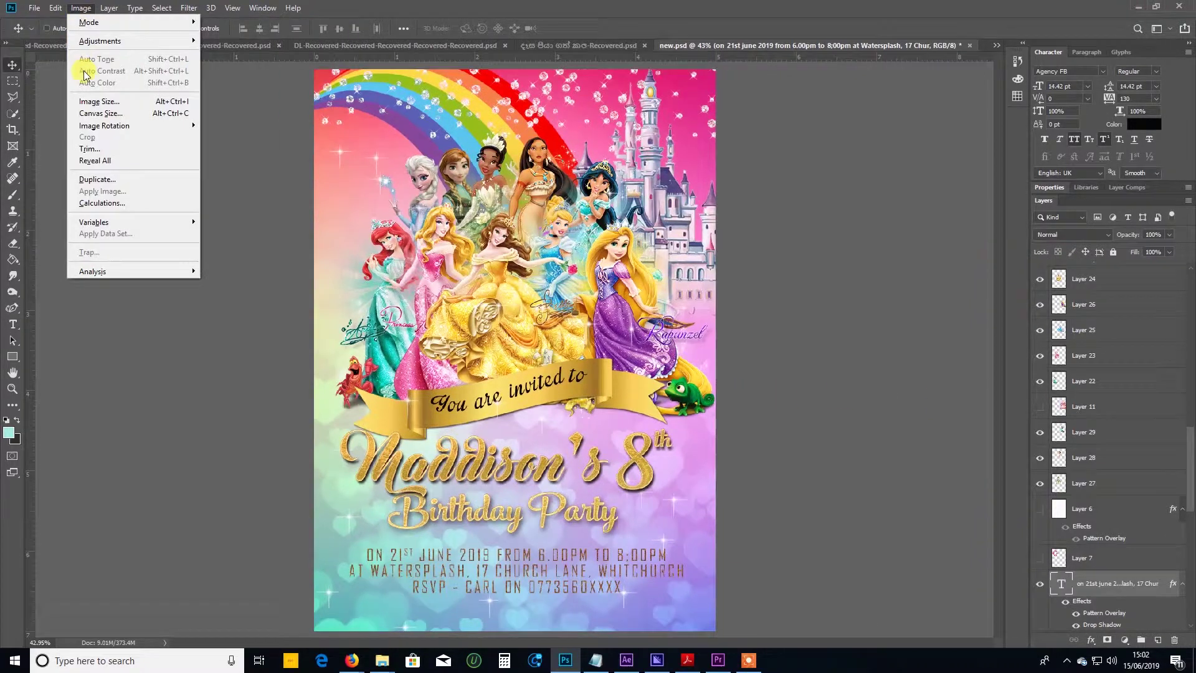
Verify the 5 × 7 in, 300 ppi size and merge all artwork layers into one.
click(90, 101)
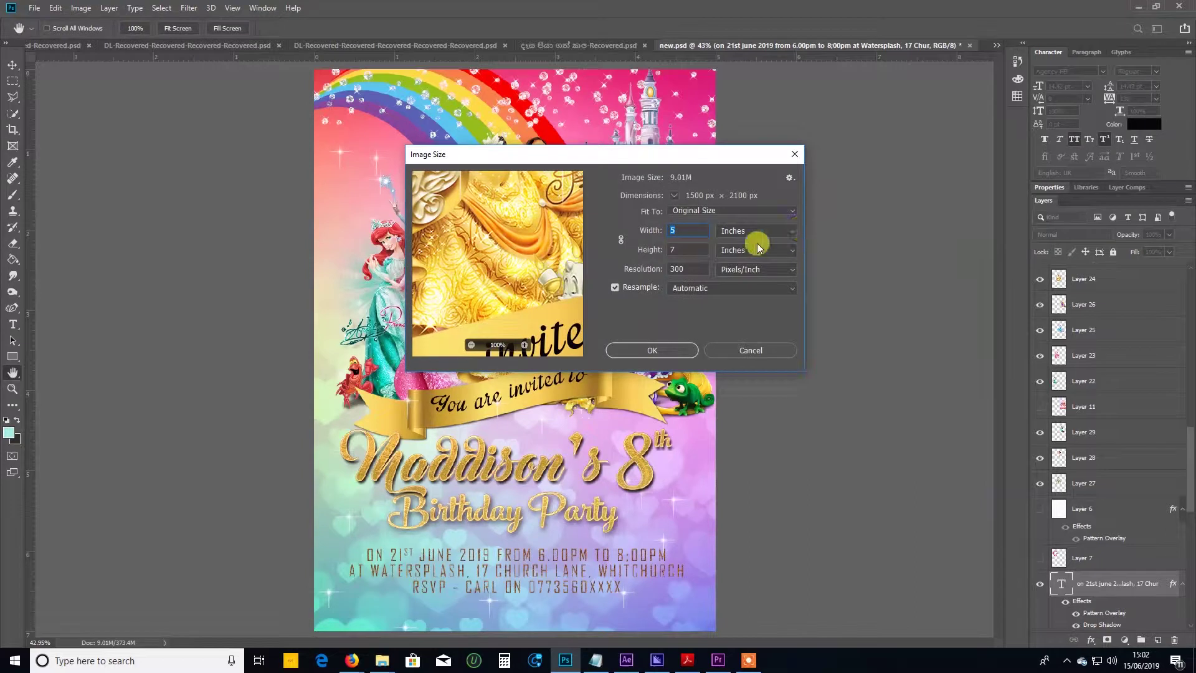
click(794, 154)
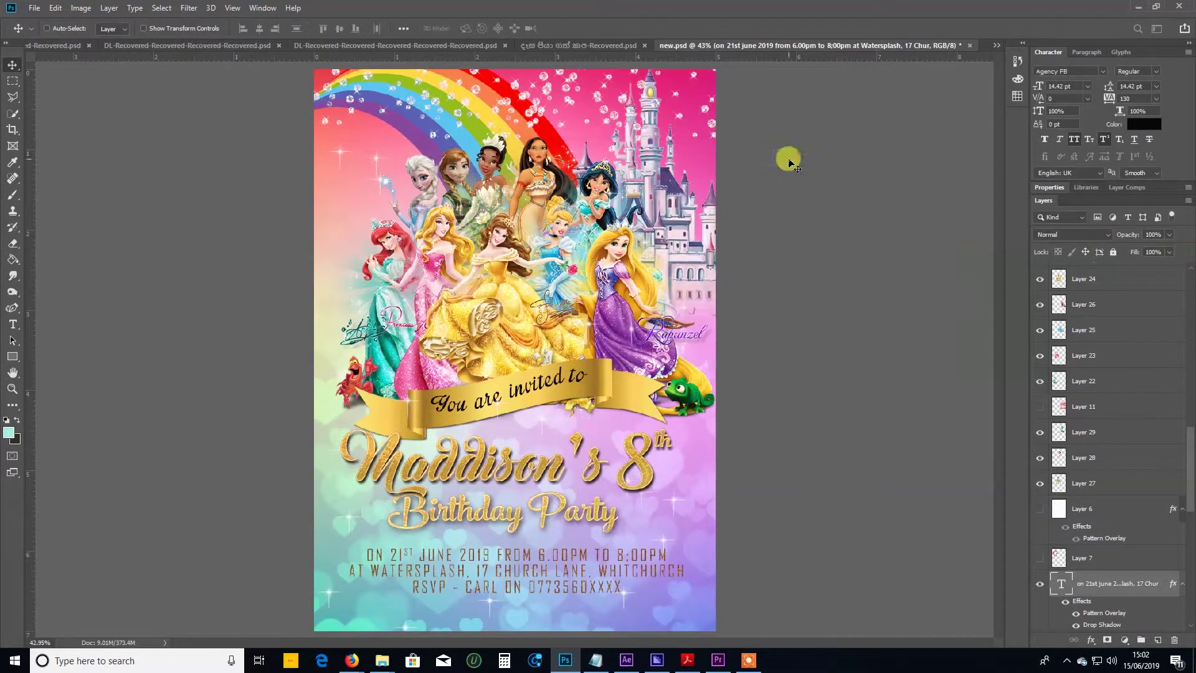
click(1108, 278)
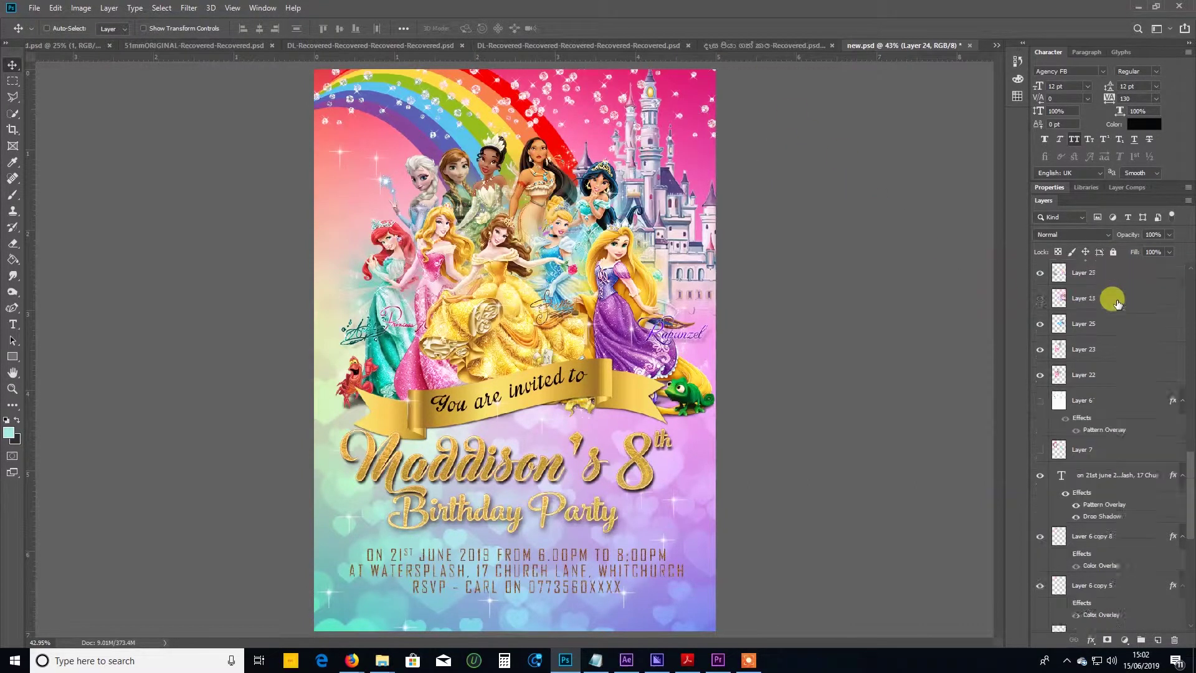
scroll(1117, 303, down, 5)
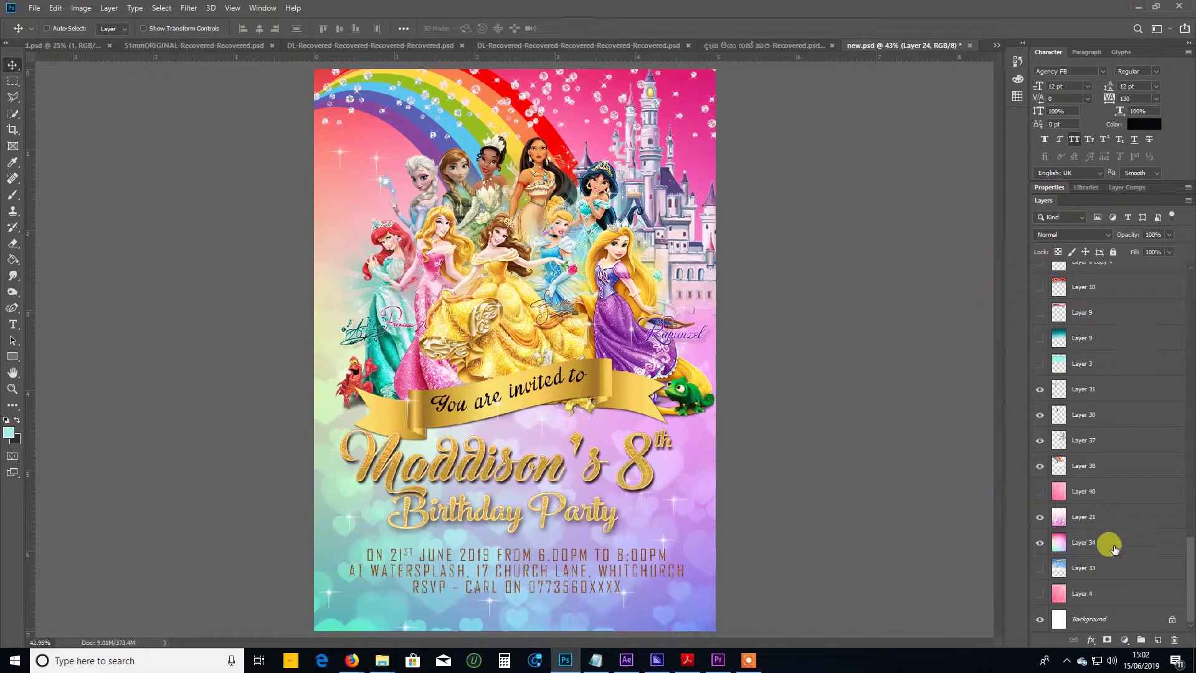
shift+click(1114, 598)
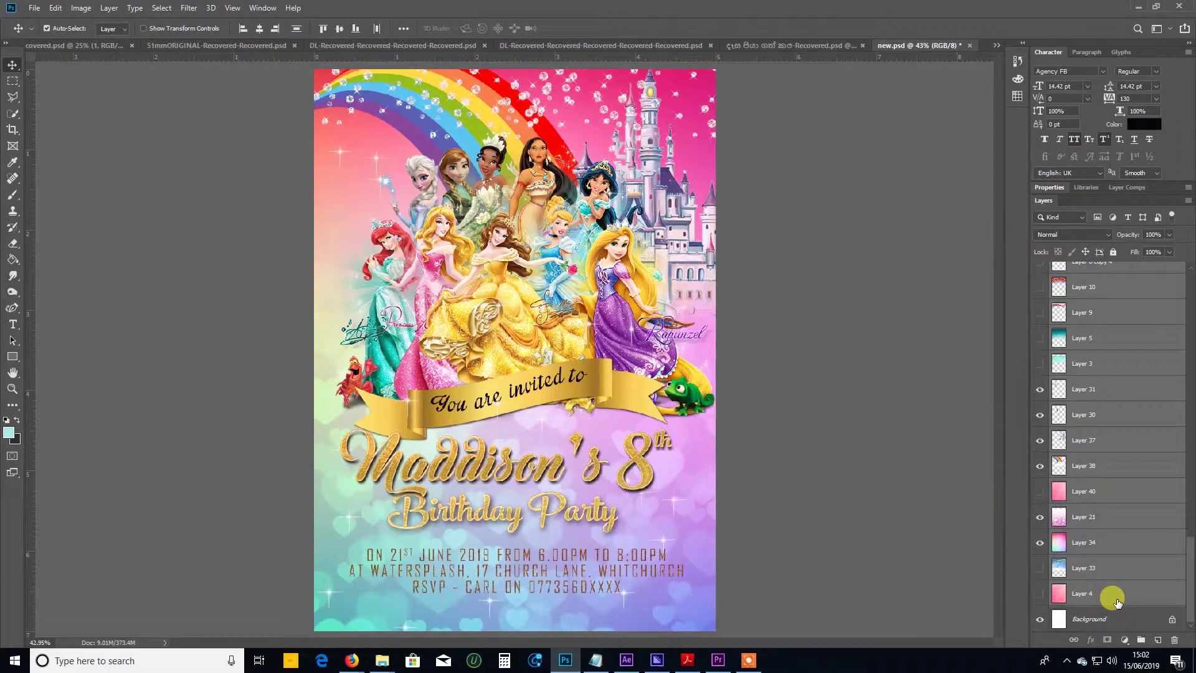
key(ctrl+e)
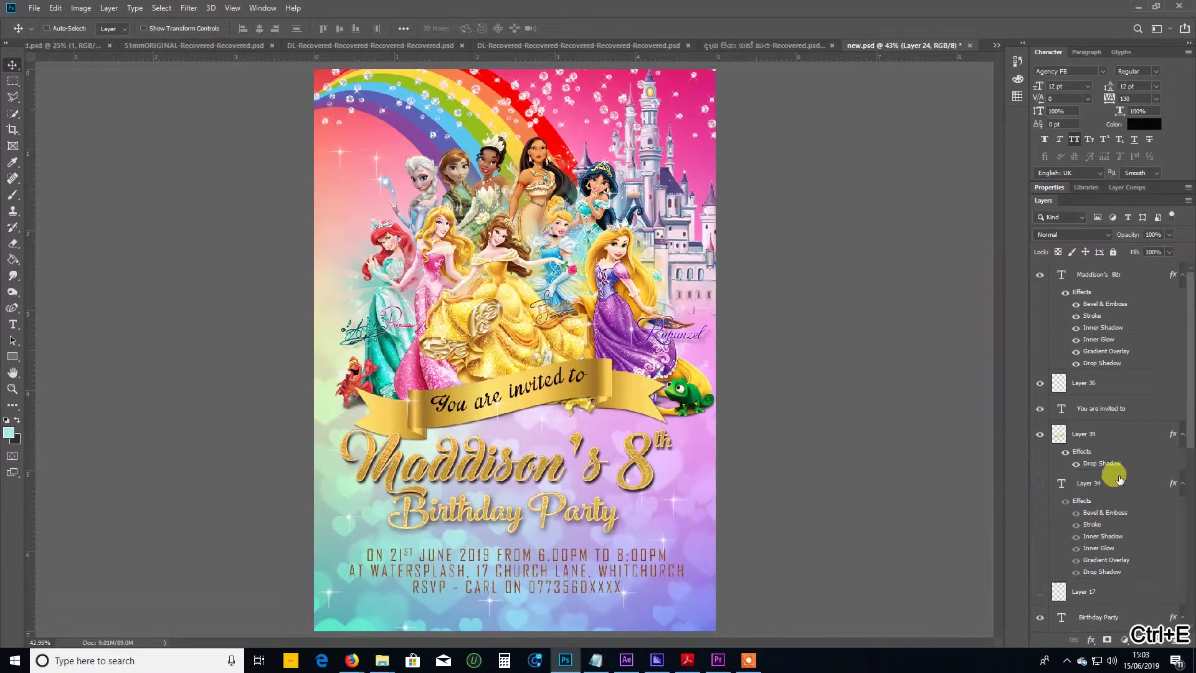
shift+click(1145, 279)
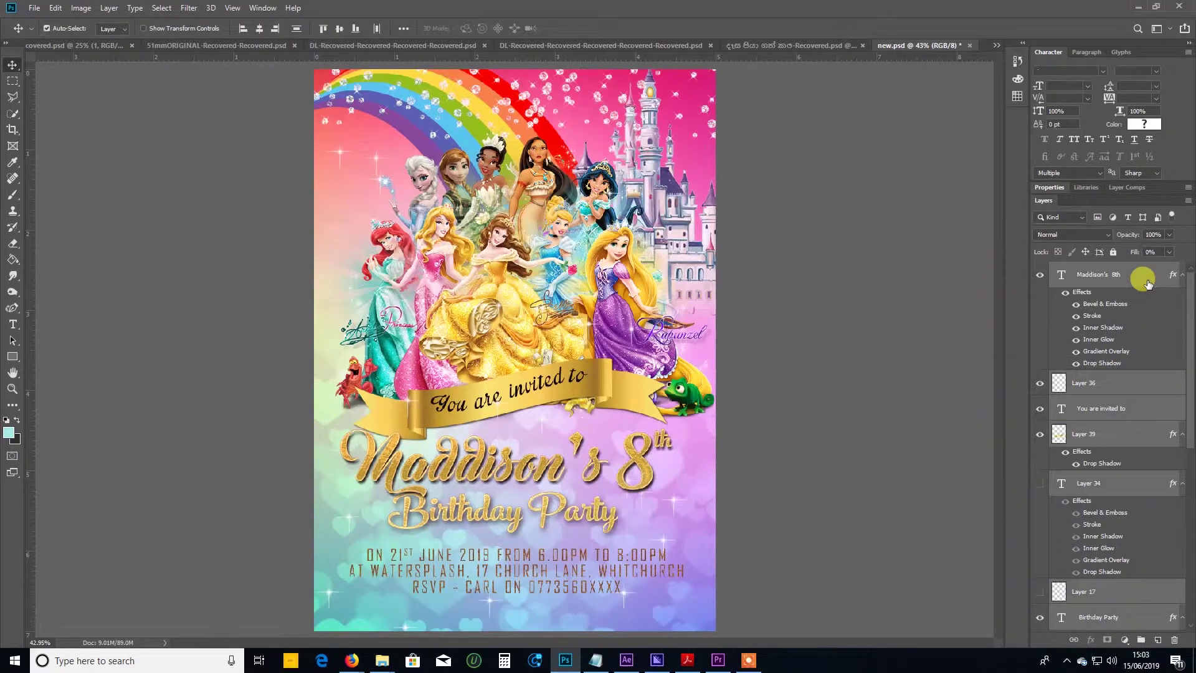
key(ctrl+e)
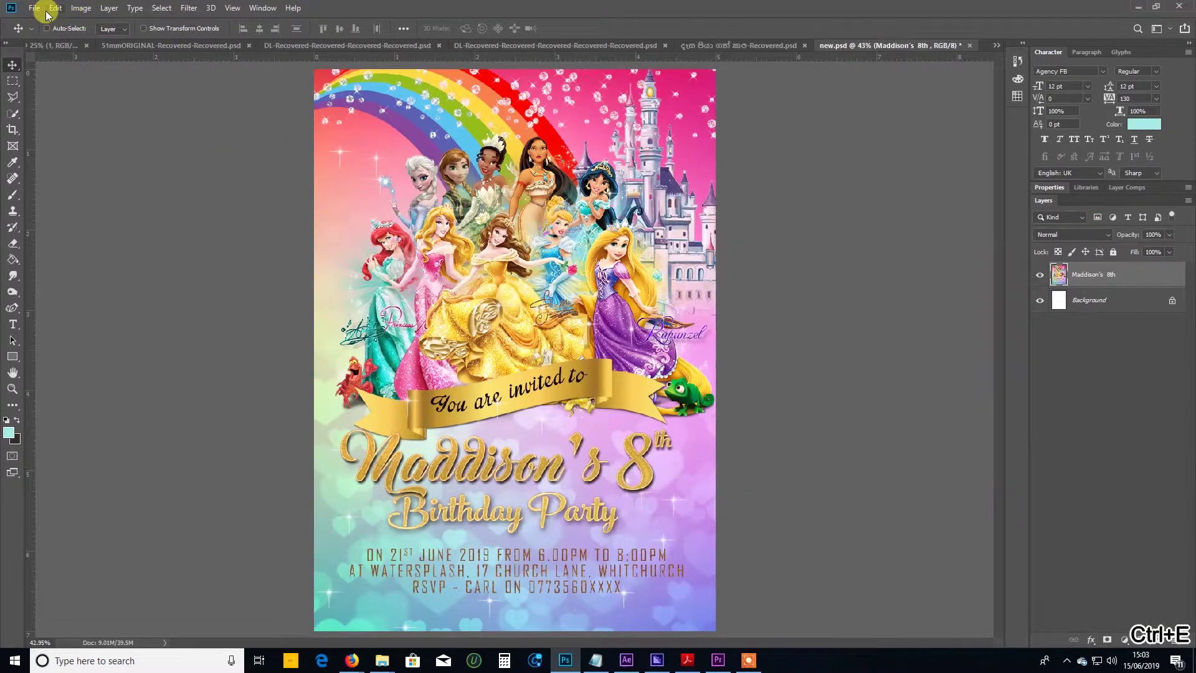
Save a JPEG copy of the invitation in the Disney princes folder, accepting default quality.
click(35, 9)
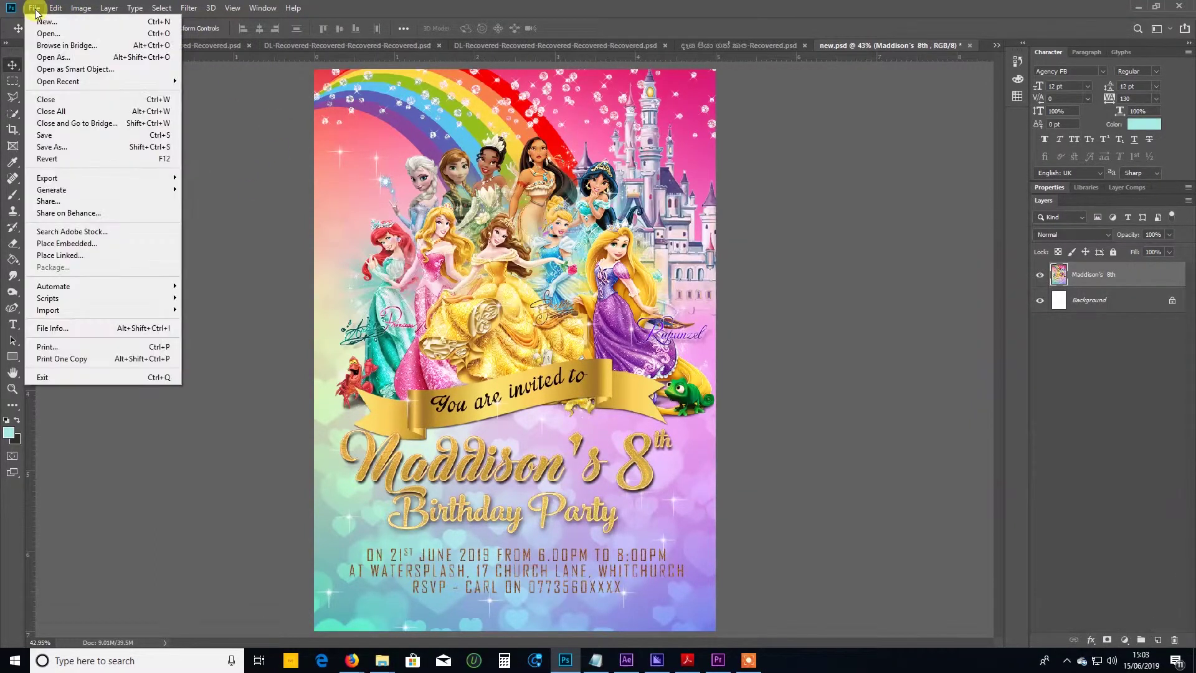
click(52, 147)
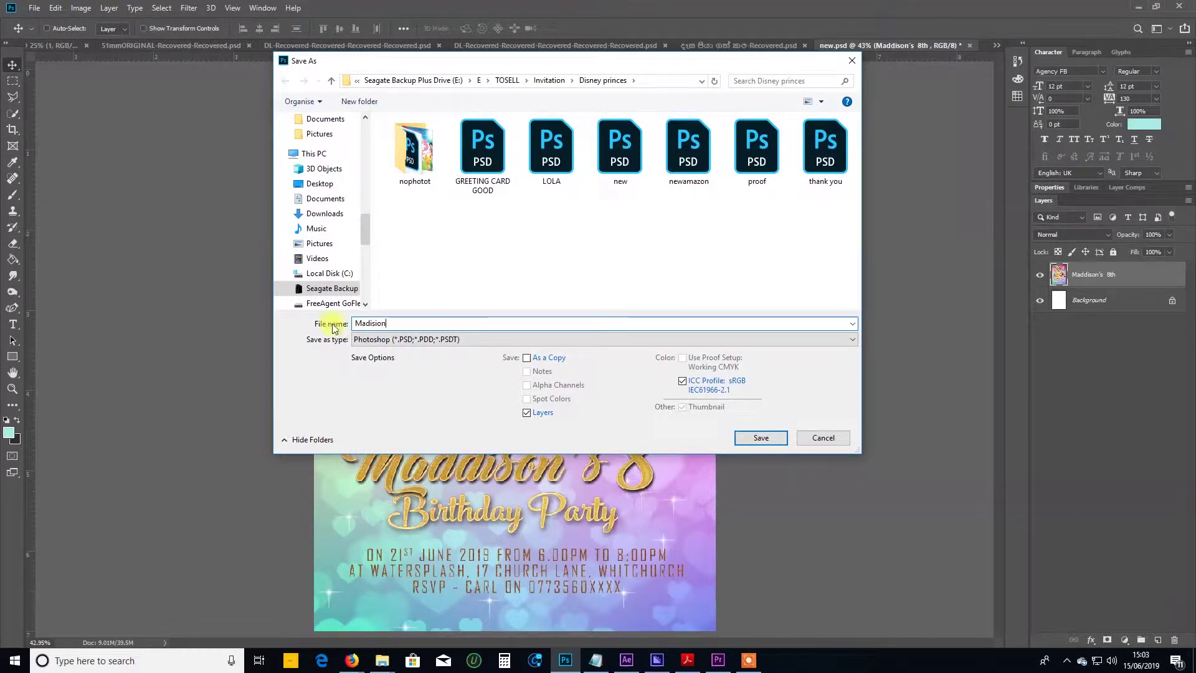
click(416, 341)
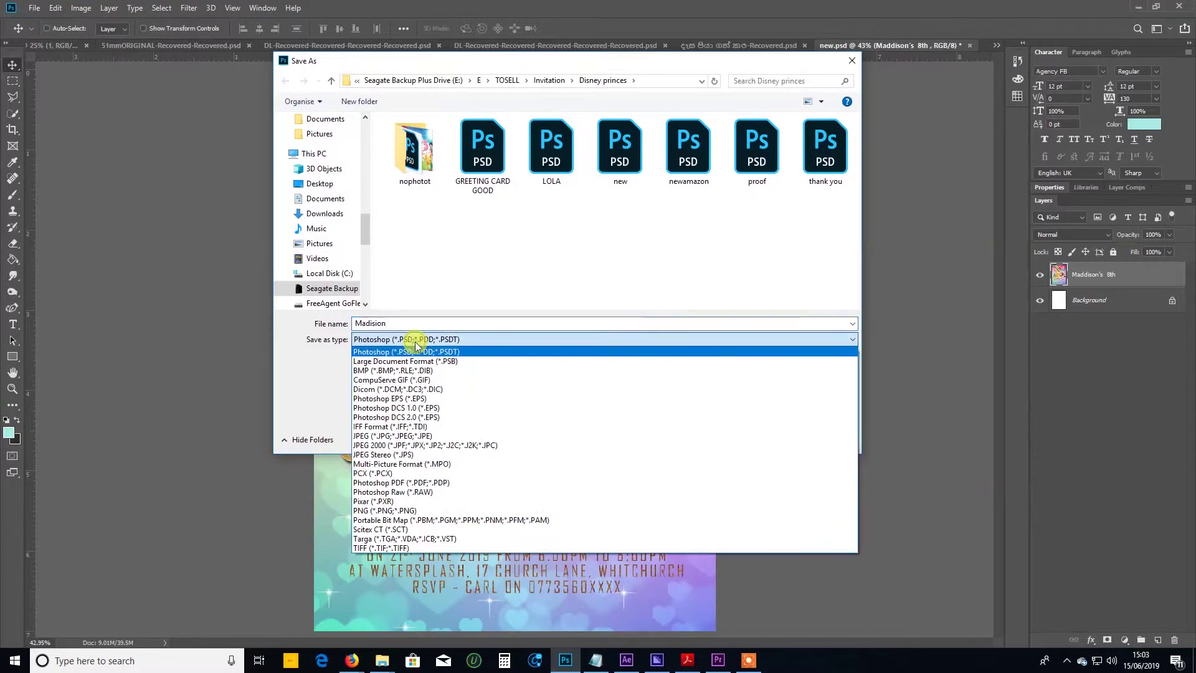
click(386, 436)
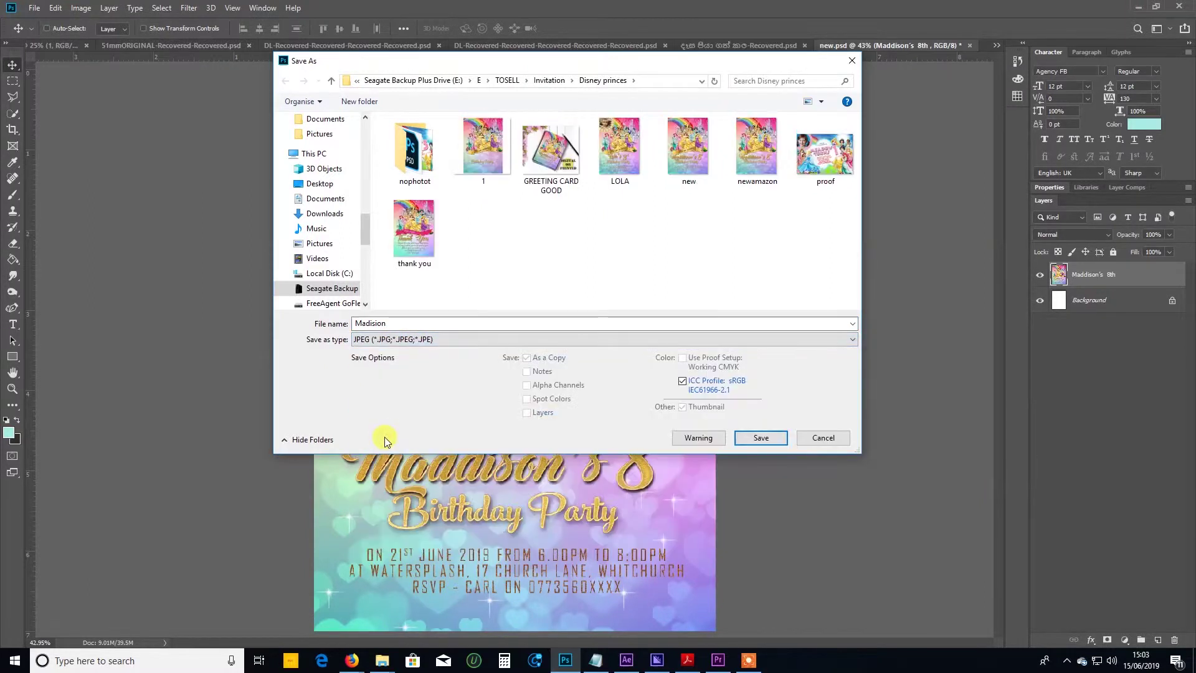
click(768, 439)
click(663, 182)
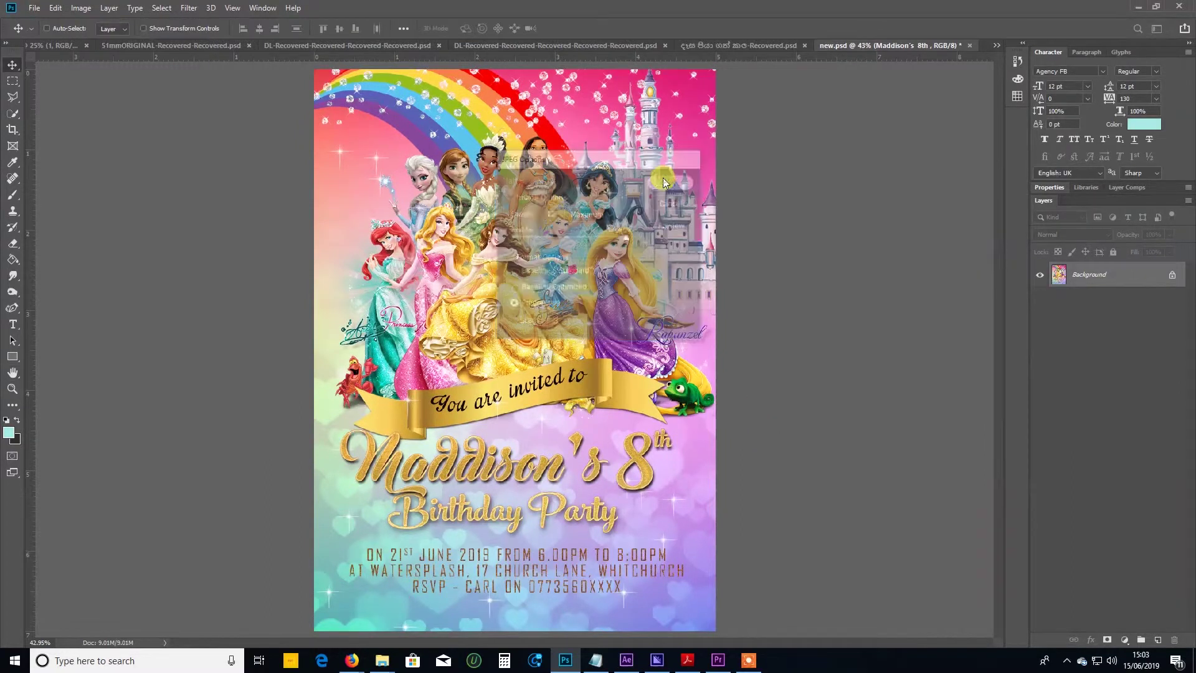
Save a copy of the invitation as a Photoshop PDF named new.
click(34, 8)
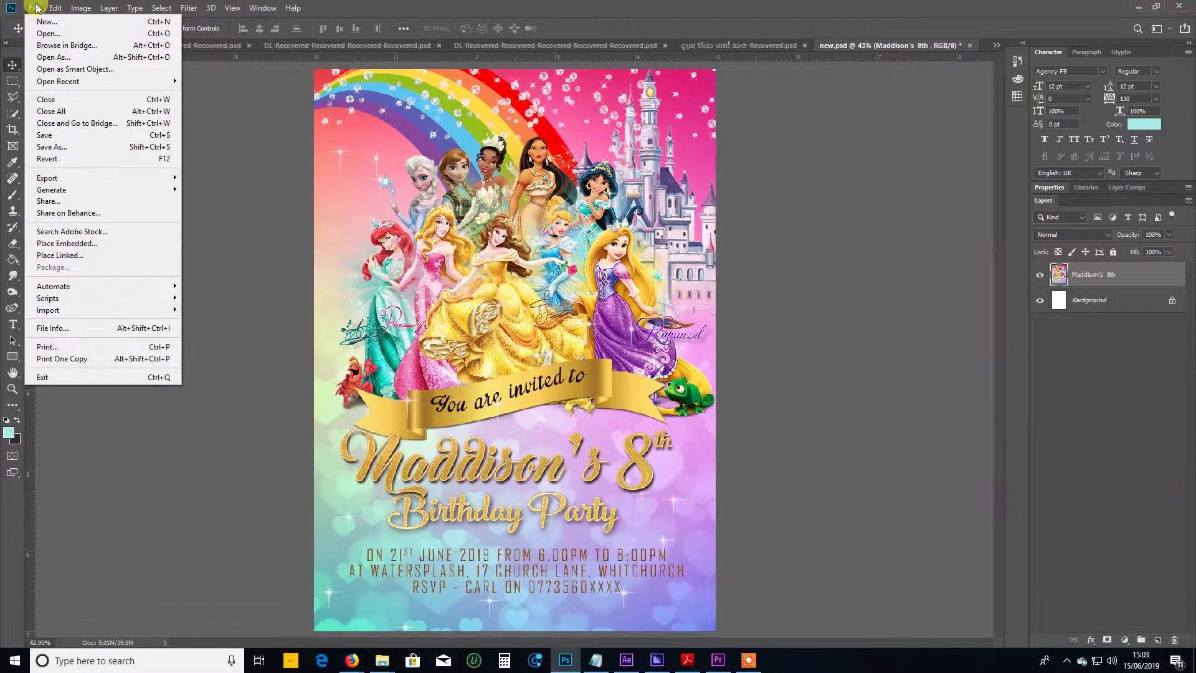
click(56, 147)
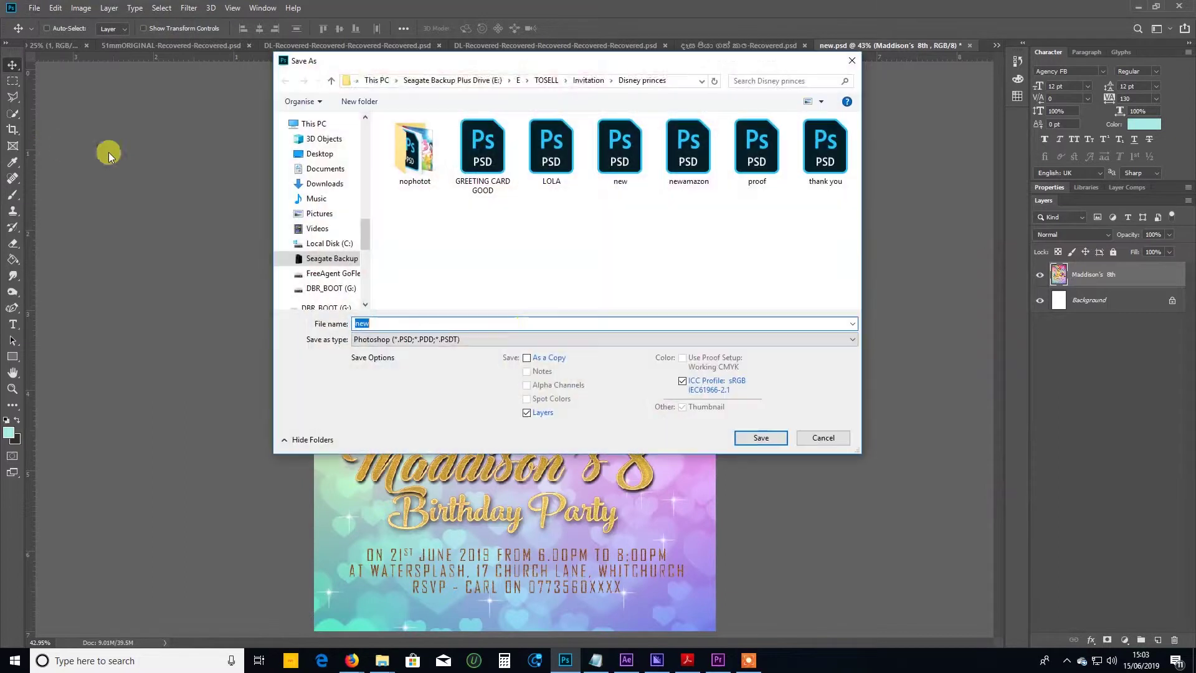
click(522, 340)
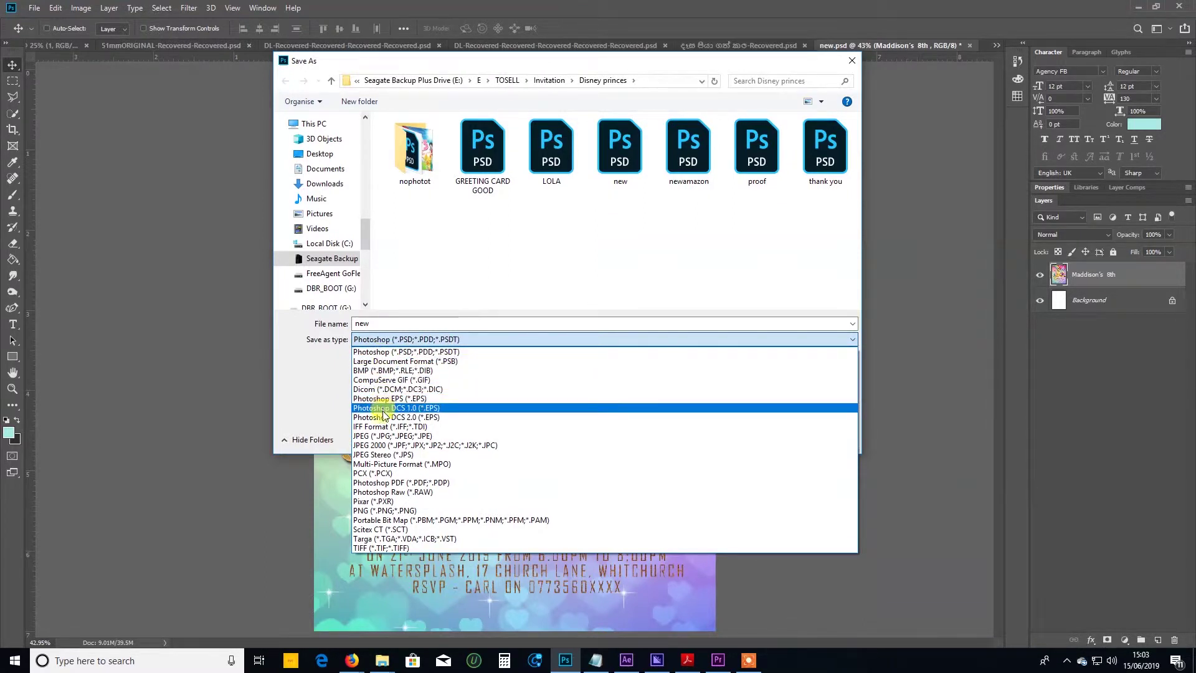
click(378, 483)
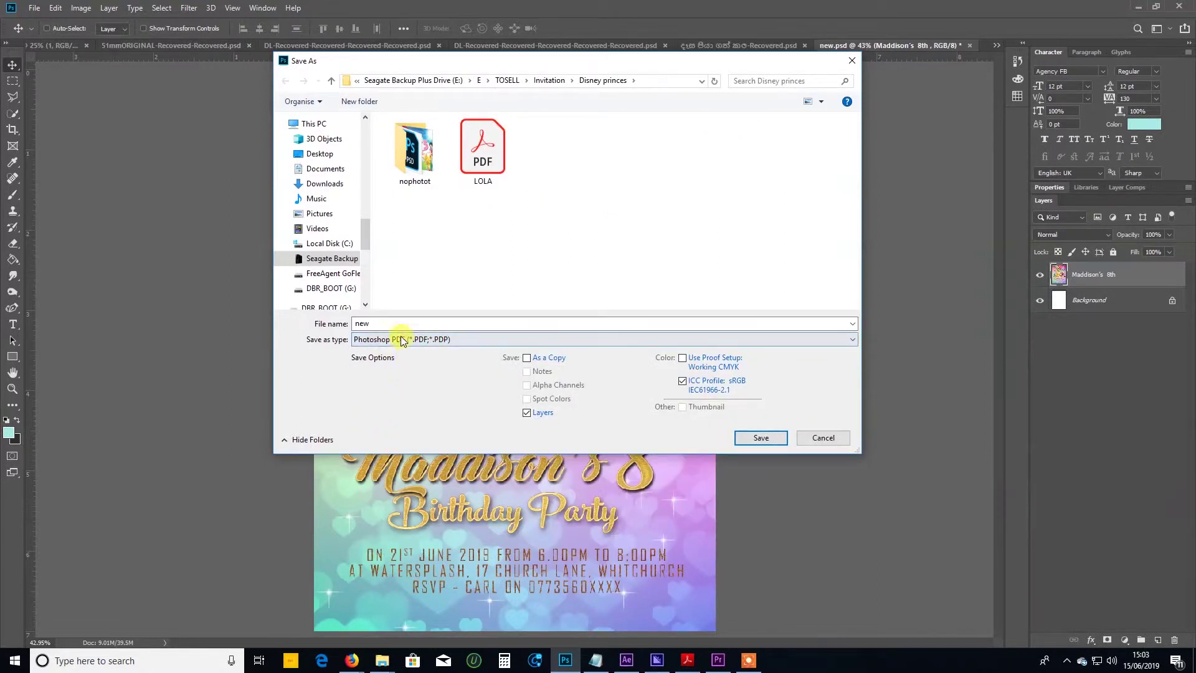
click(779, 439)
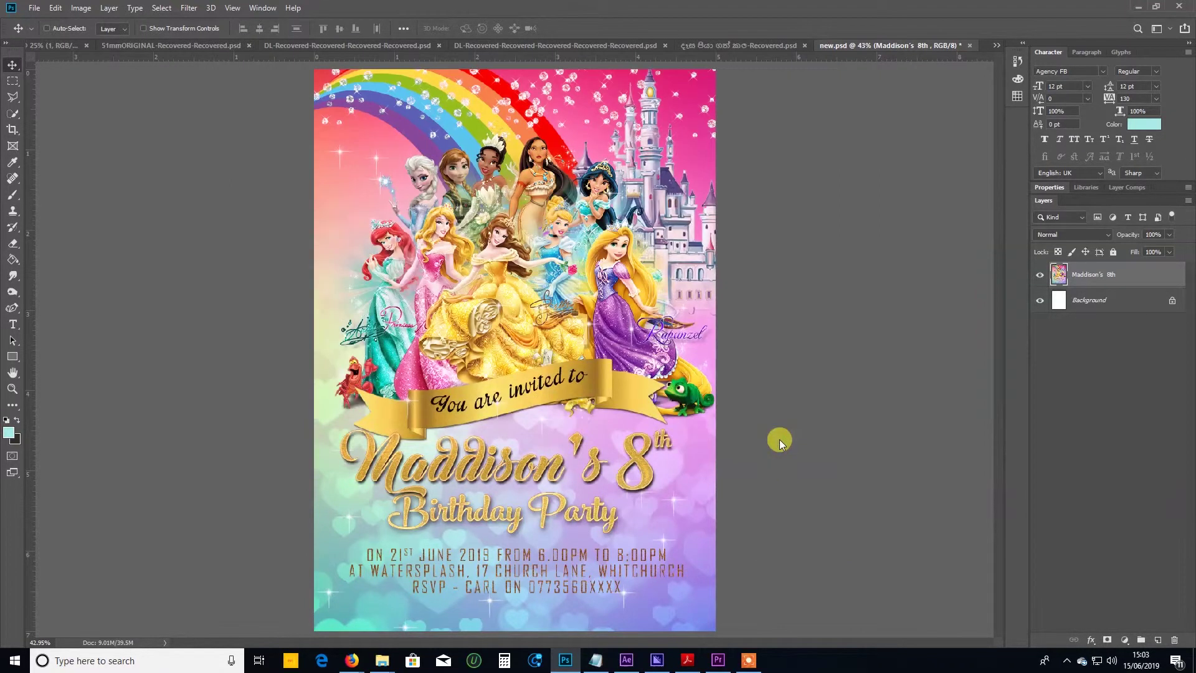
Apply the print PDF preset and save new.pdf, accepting the compatibility warning.
click(609, 256)
click(525, 130)
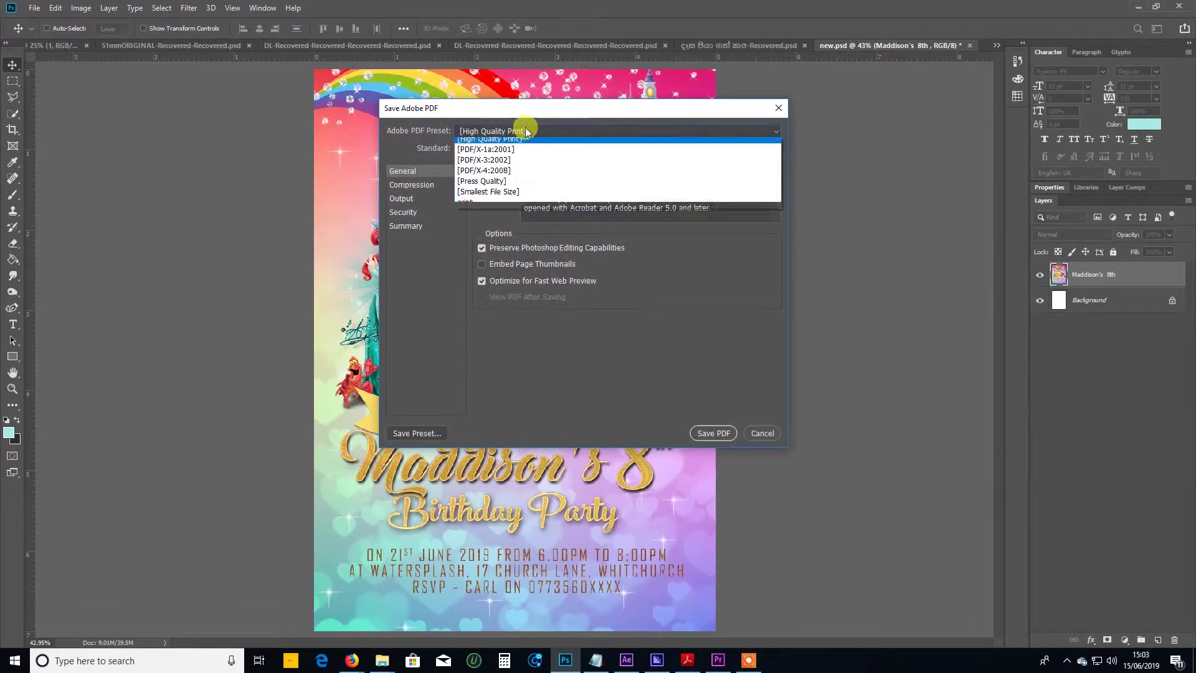
click(477, 209)
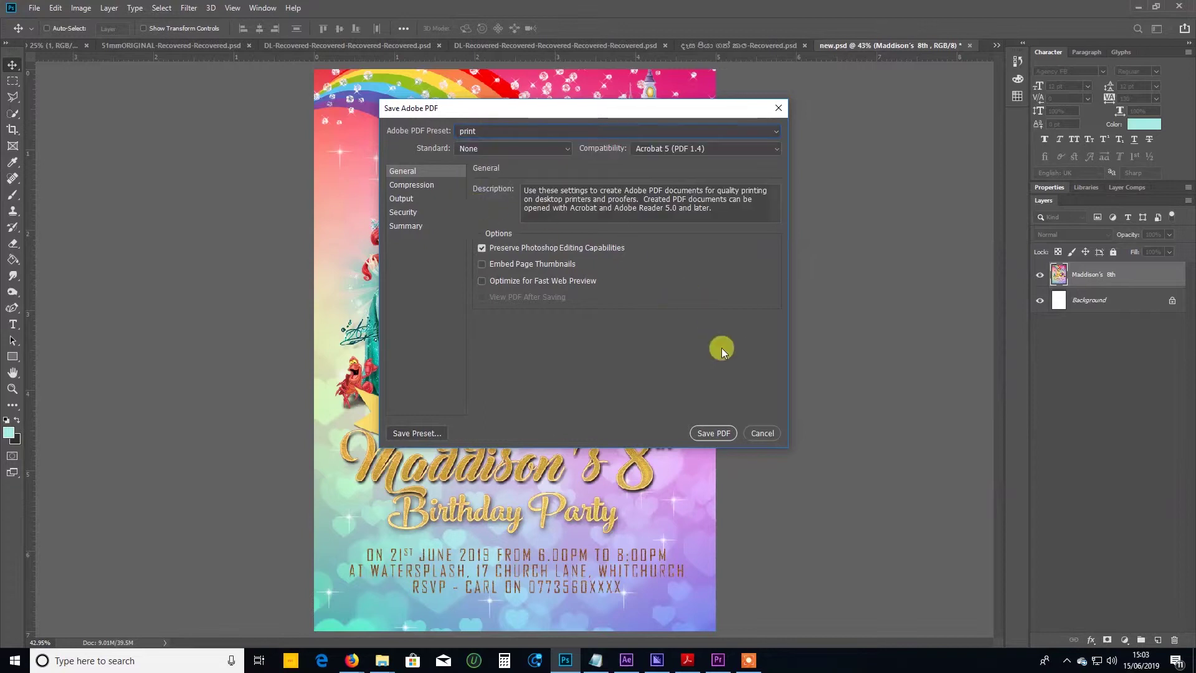
click(713, 432)
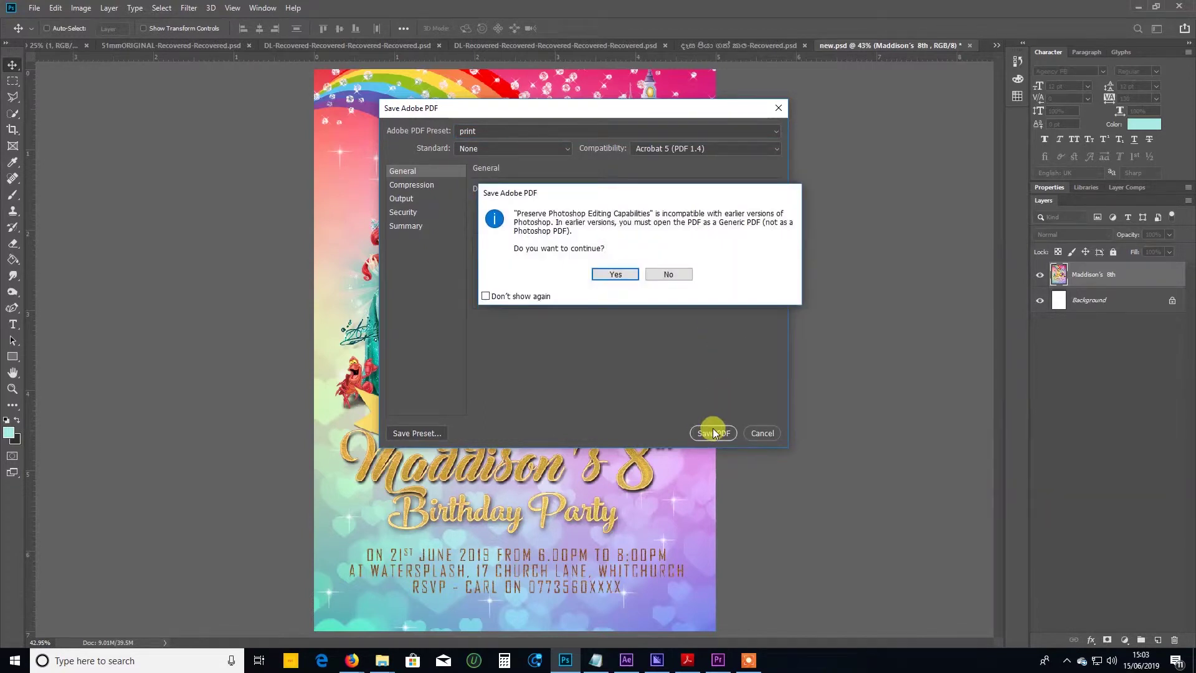
click(616, 273)
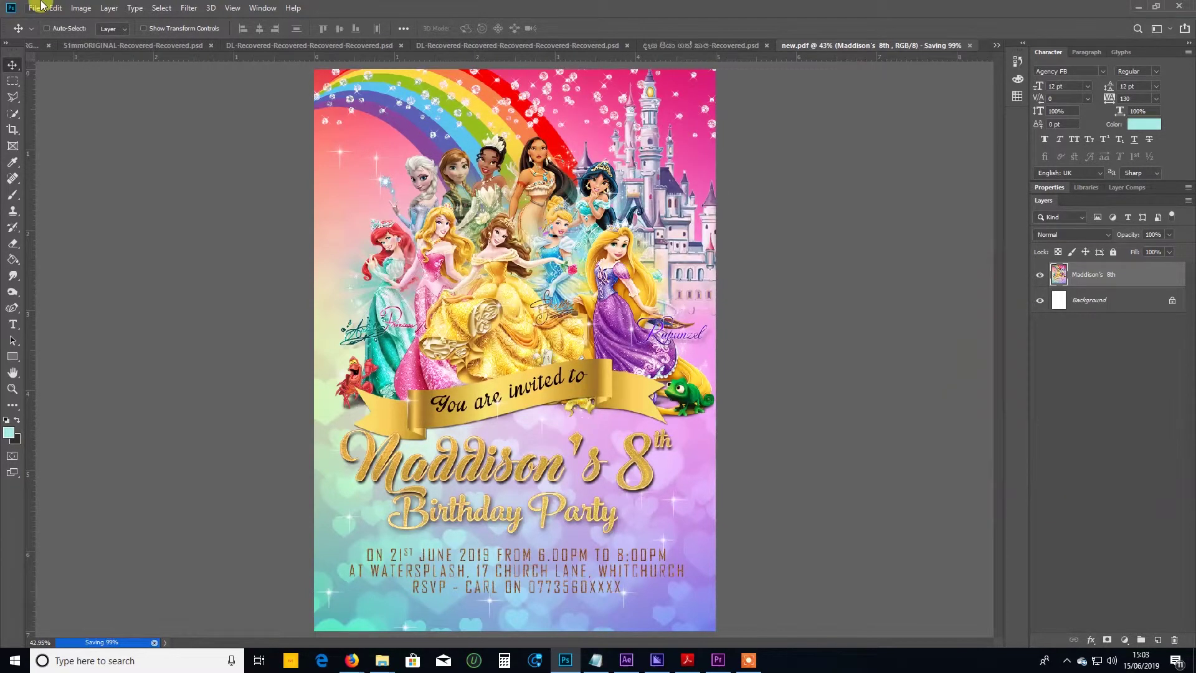
click(36, 8)
Open new.pdf from the Disney princes folder with X-Press Workflow.
click(45, 32)
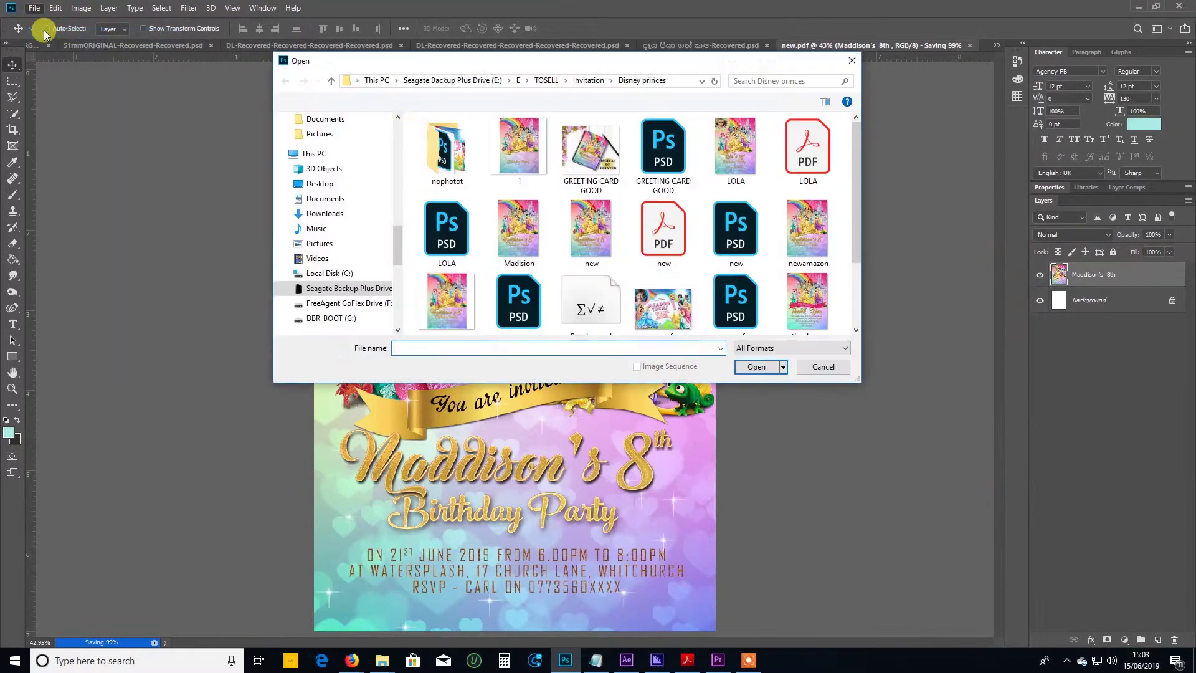
scroll(490, 163, down, 2)
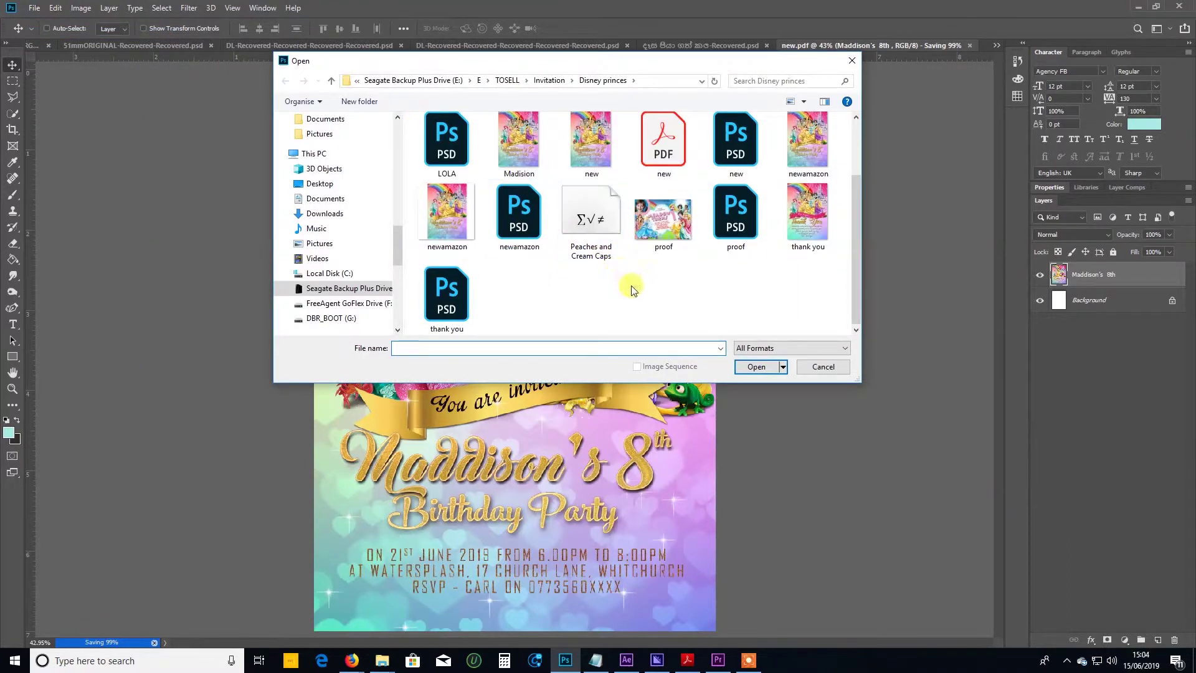
right_click(655, 148)
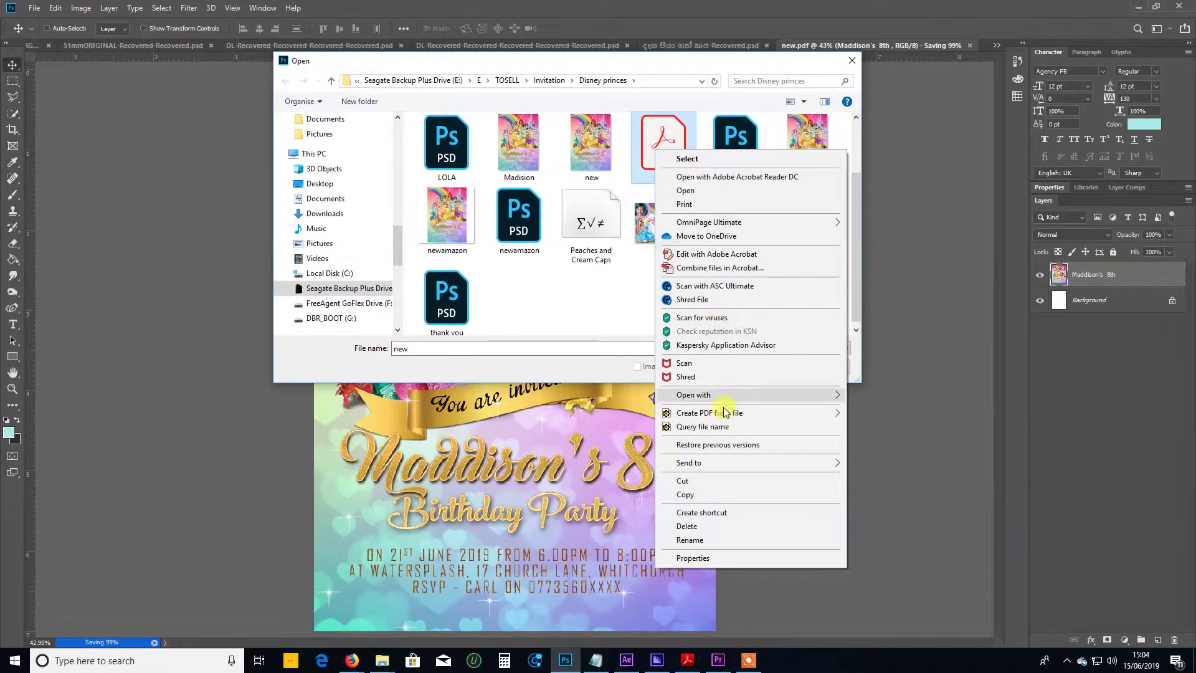
mouse_move(726, 395)
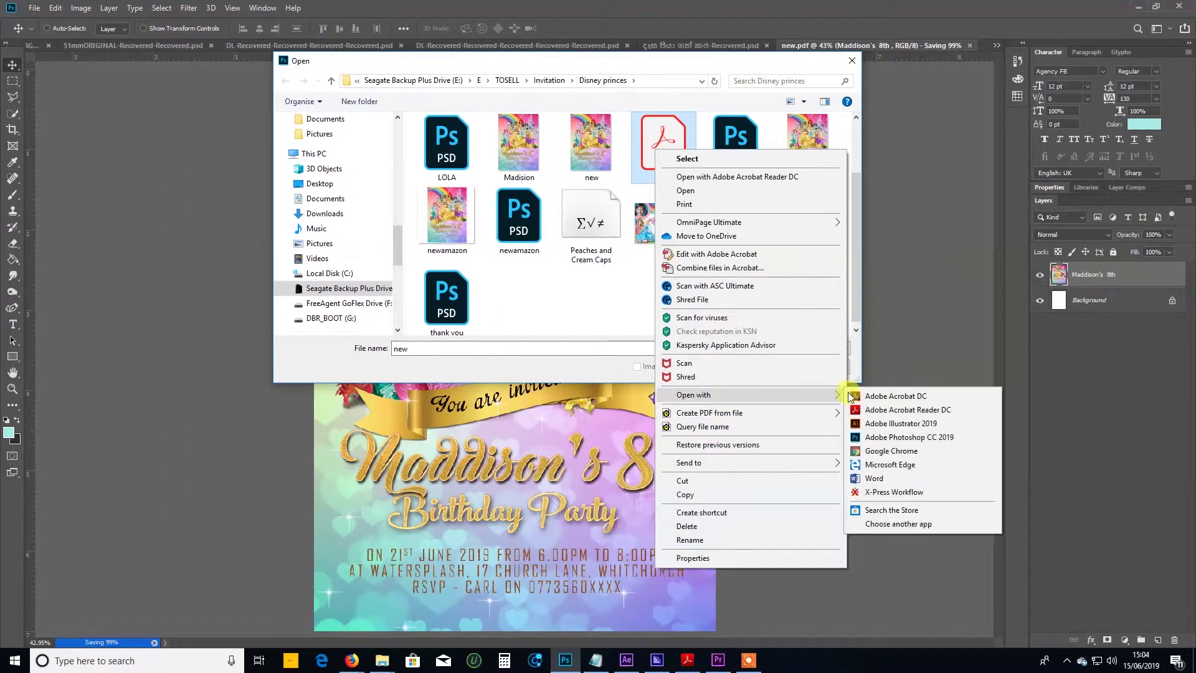
click(897, 492)
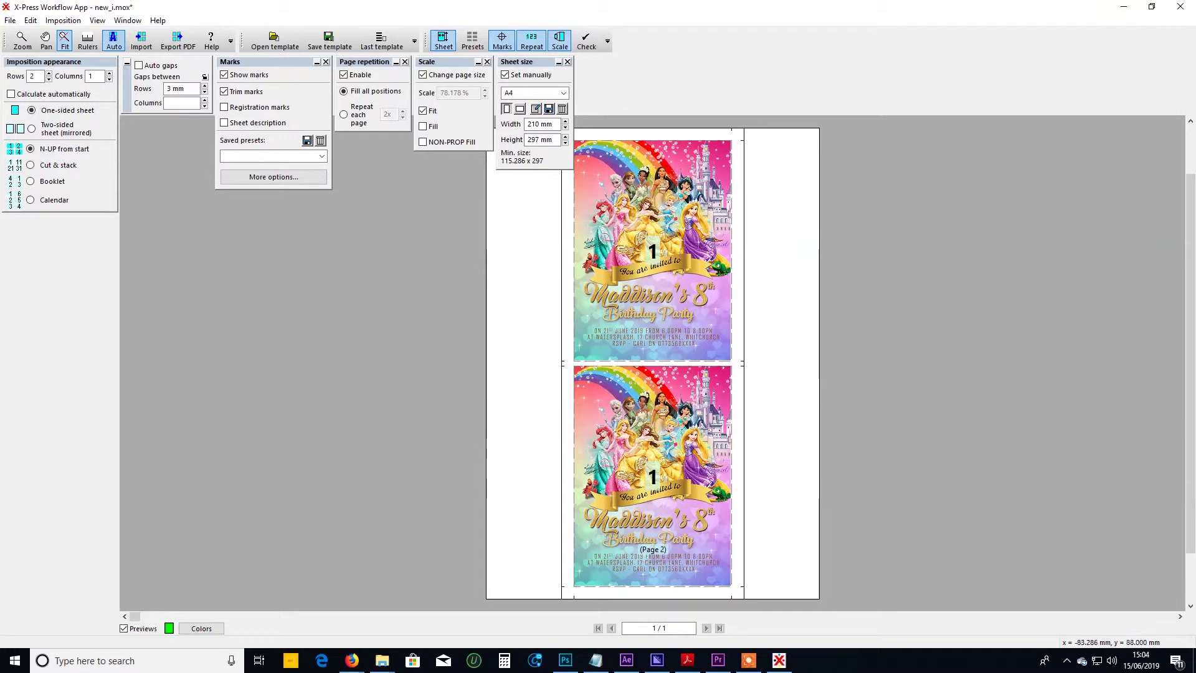
Make the A4 sheet landscape (297 × 210 mm) with 1 row and 2 columns.
click(520, 110)
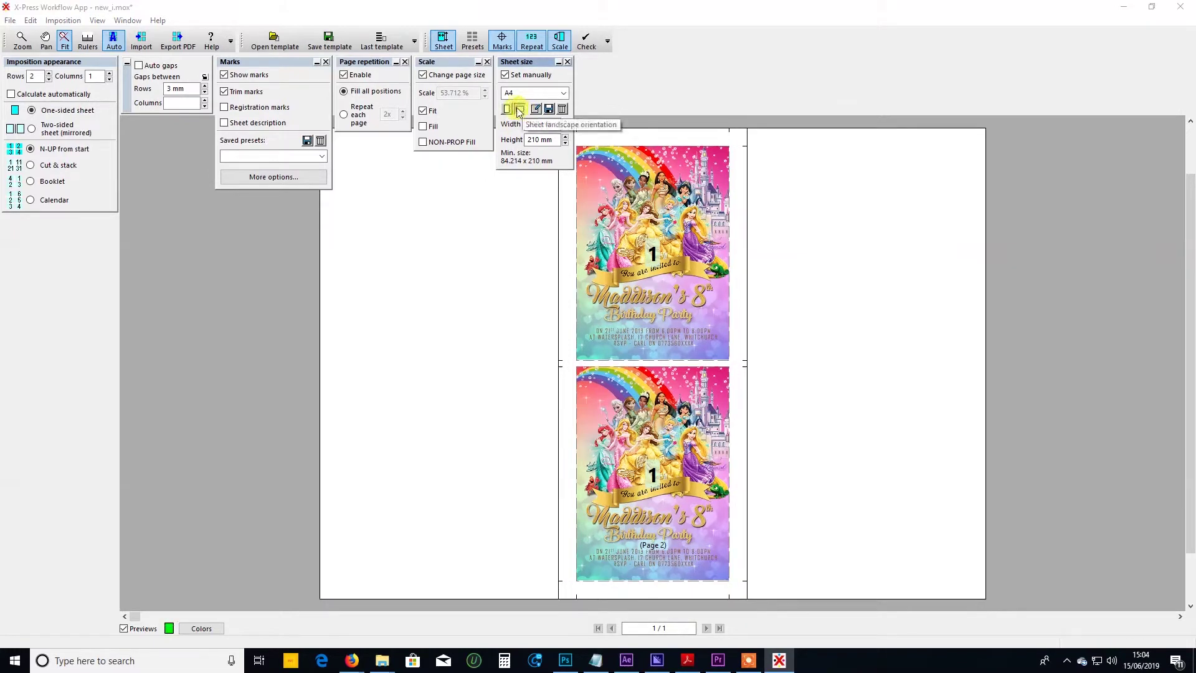
click(49, 79)
click(109, 73)
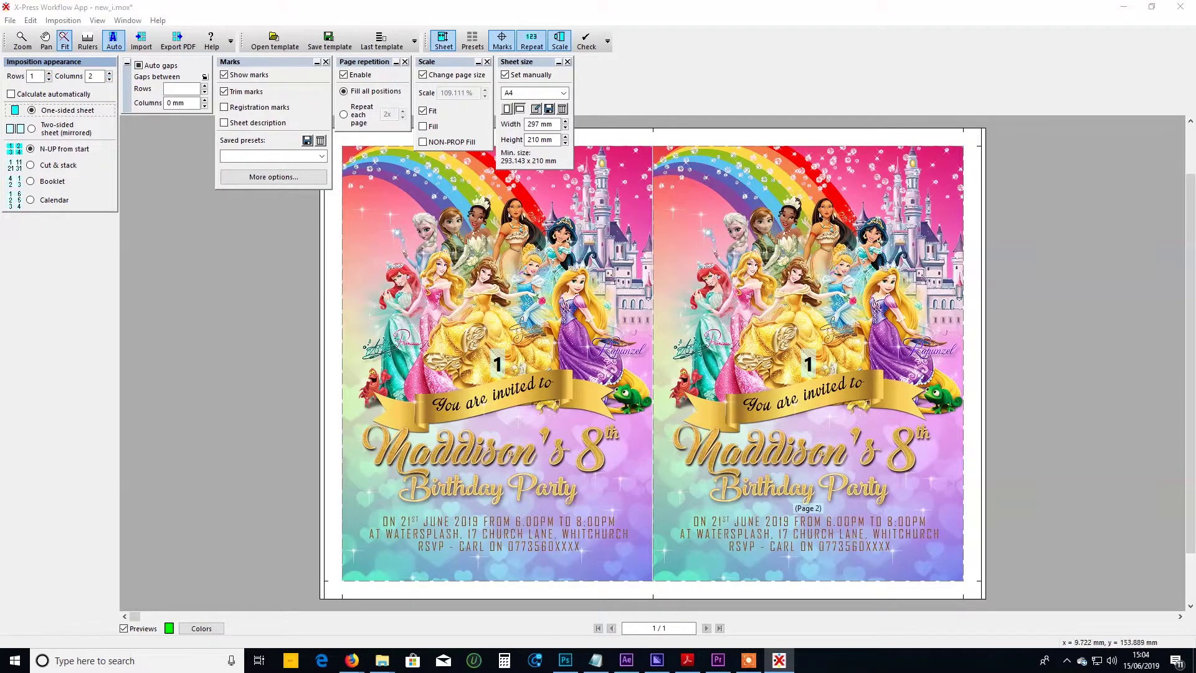
Export the two-up sheet as a PDF named 2, then close X-Press Workflow.
click(177, 40)
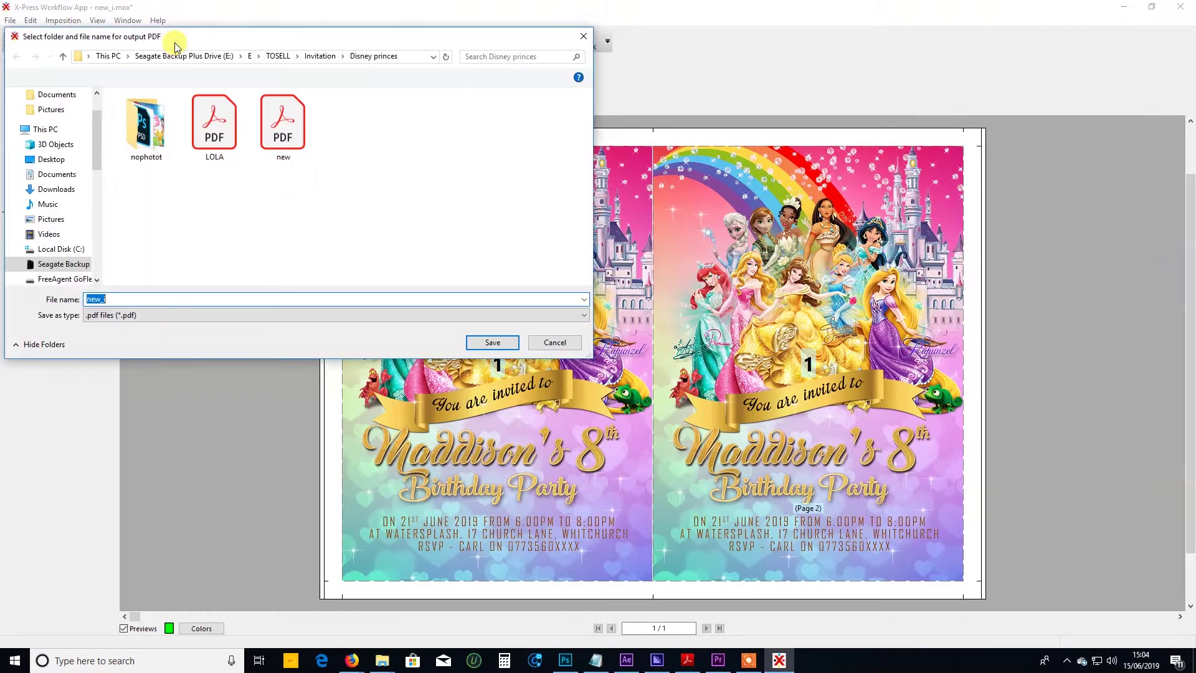
click(283, 134)
click(131, 299)
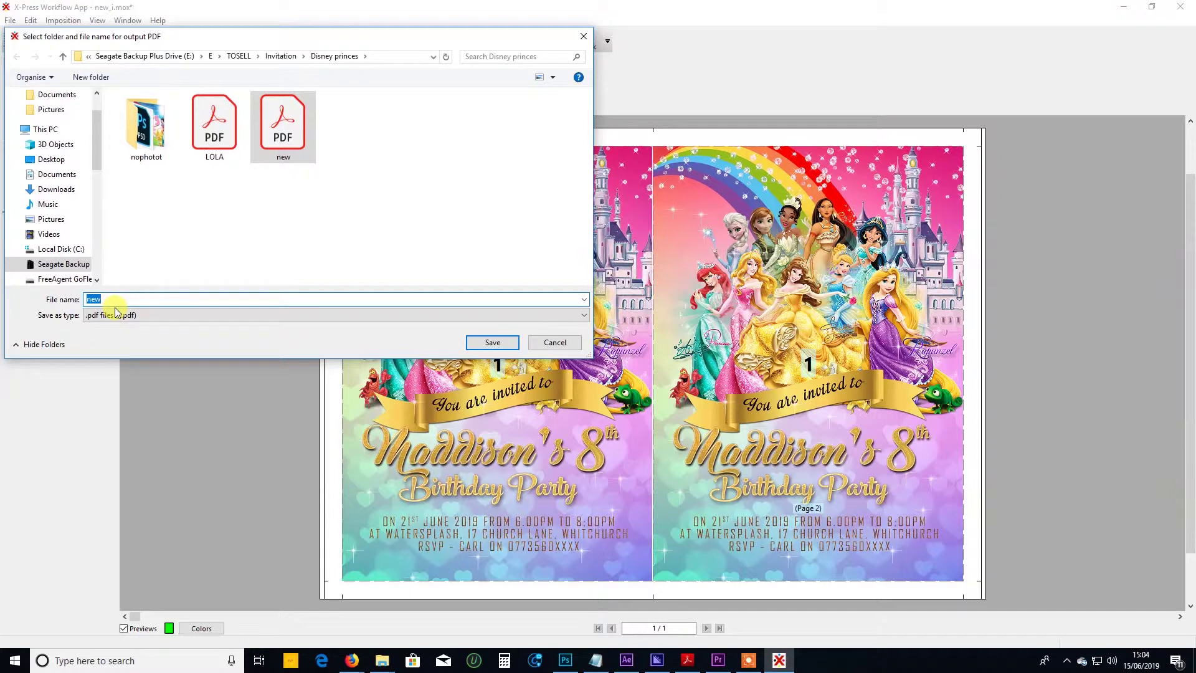
double_click(115, 304)
text(2)
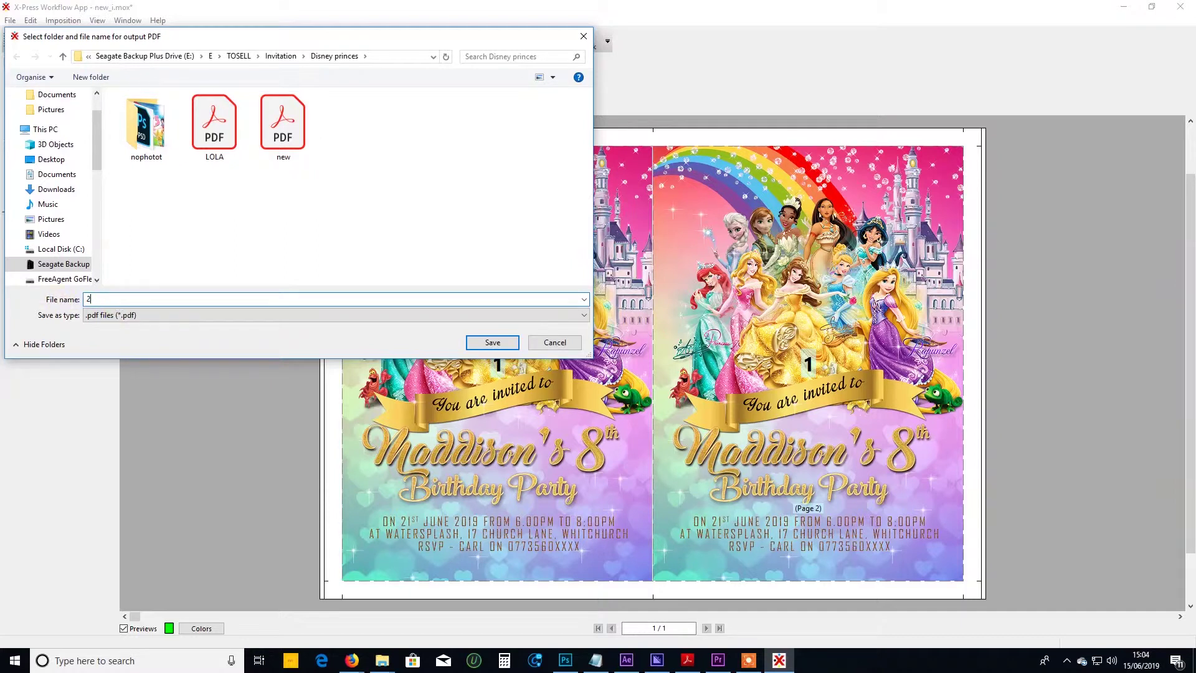
click(492, 343)
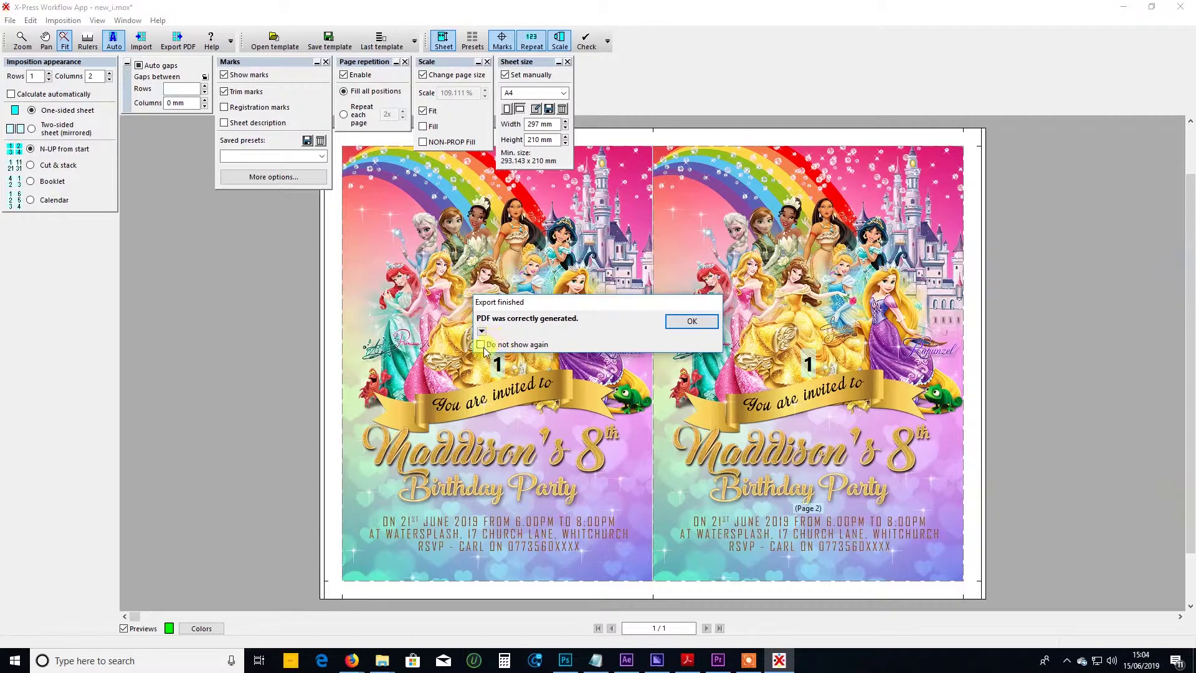
click(692, 321)
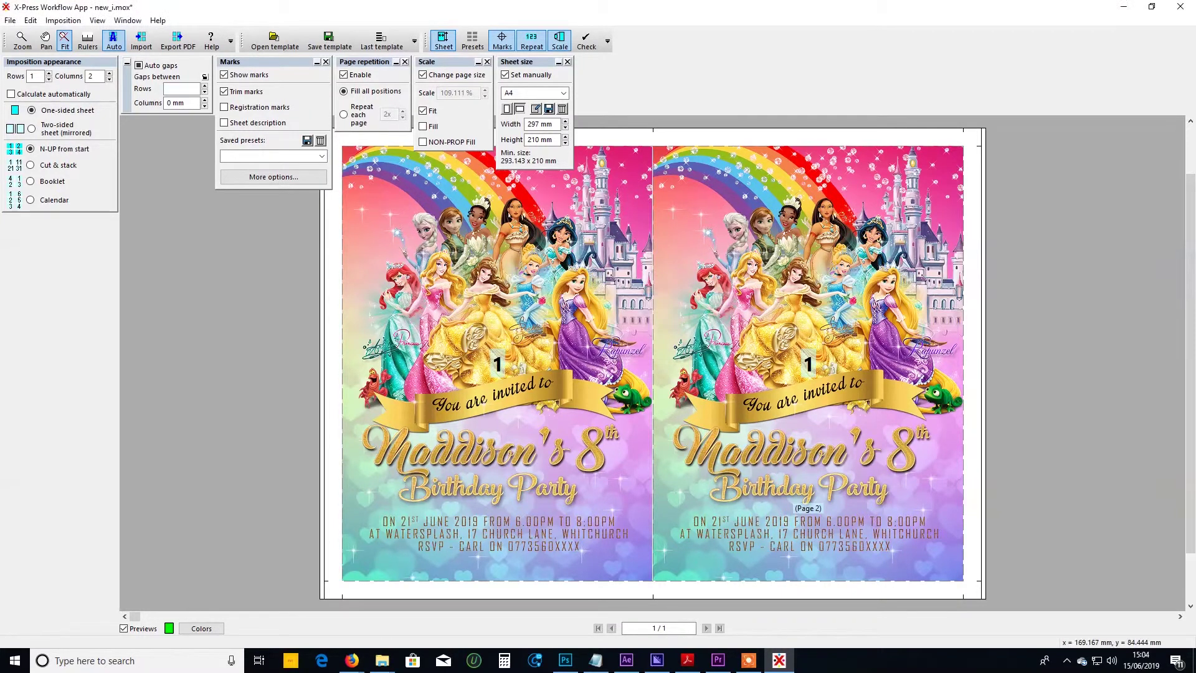
click(1176, 9)
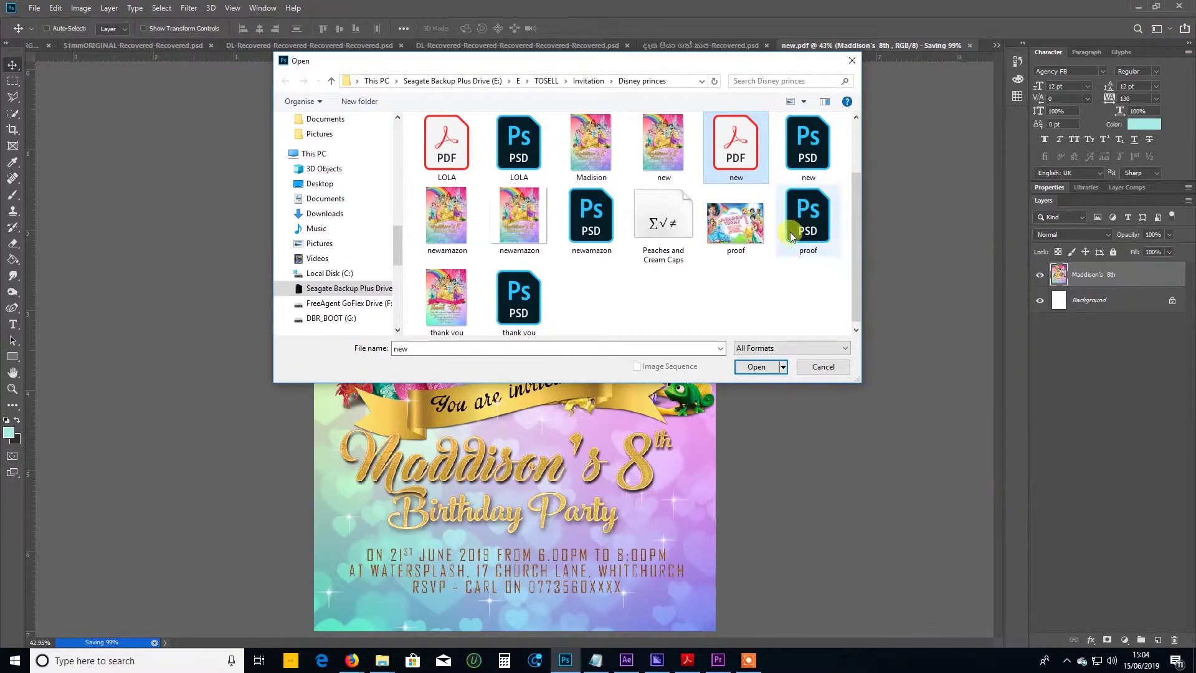
Open new.pdf in Adobe Acrobat DC and scroll through the invitation to check it.
right_click(742, 150)
mouse_move(782, 394)
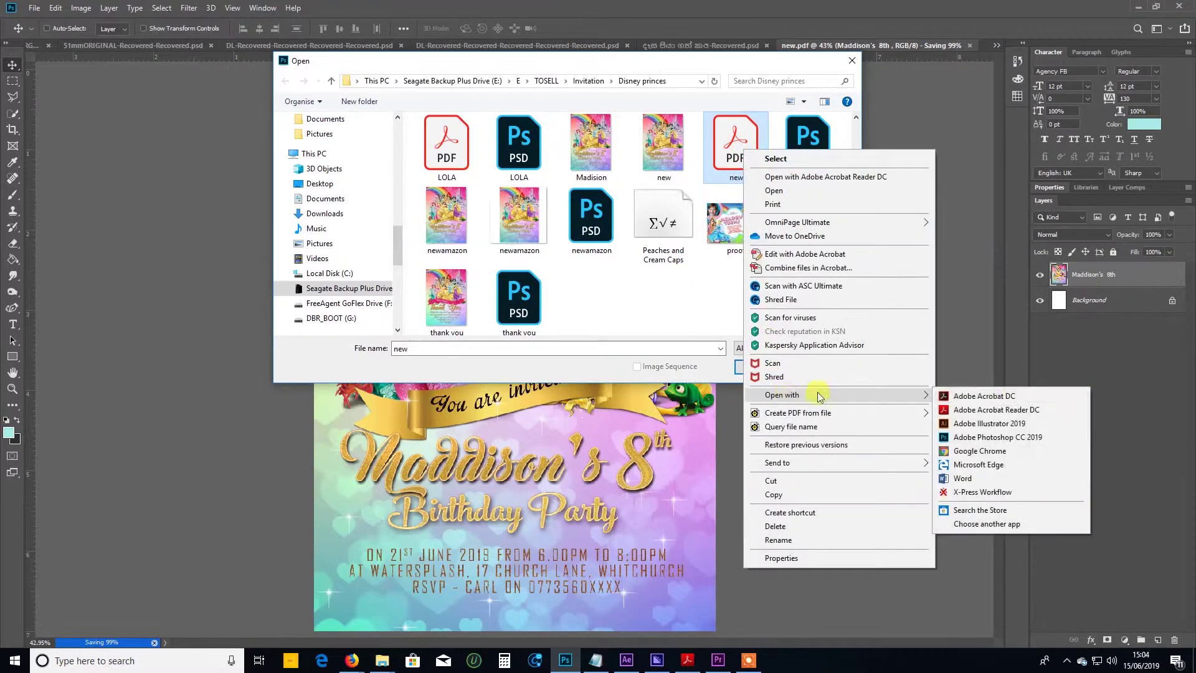
click(1013, 390)
scroll(461, 294, down, 6)
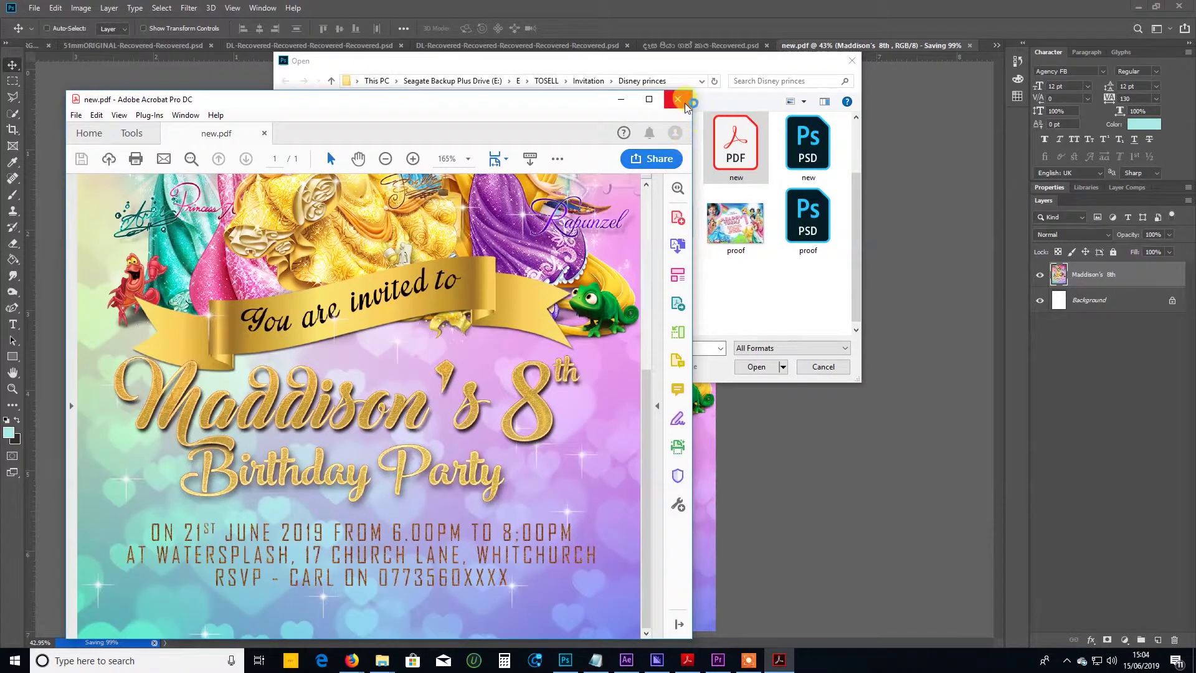
Close Acrobat and dismiss Photoshop's Open dialog without opening any file.
click(677, 99)
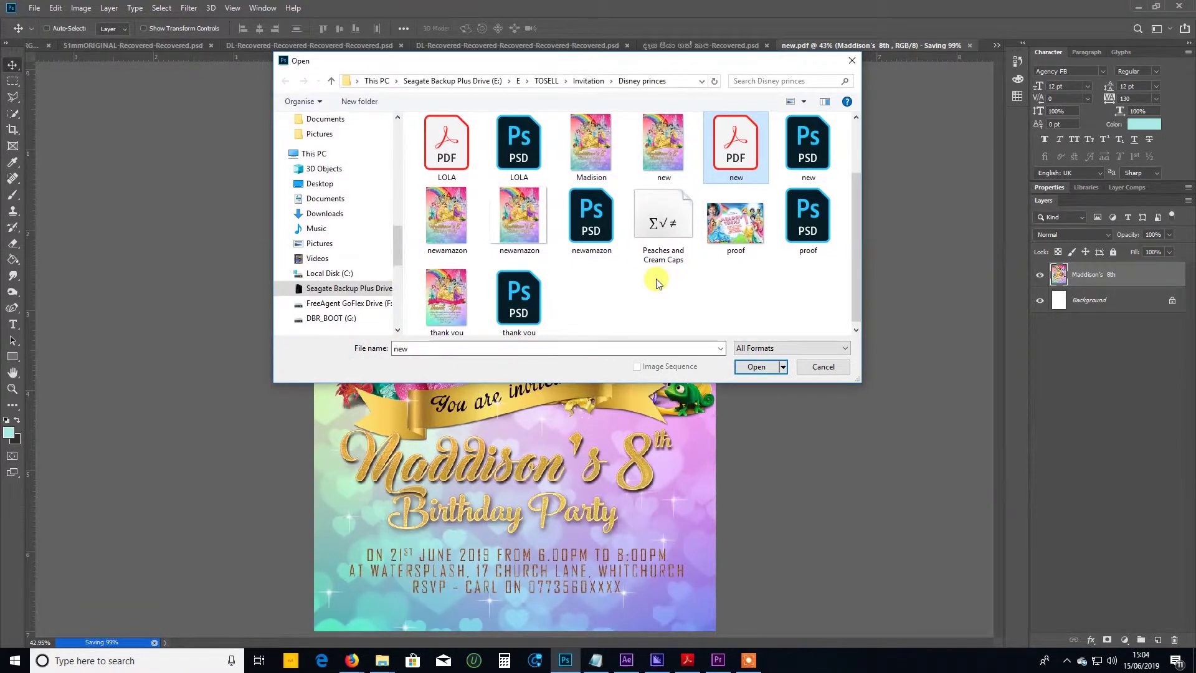
click(656, 282)
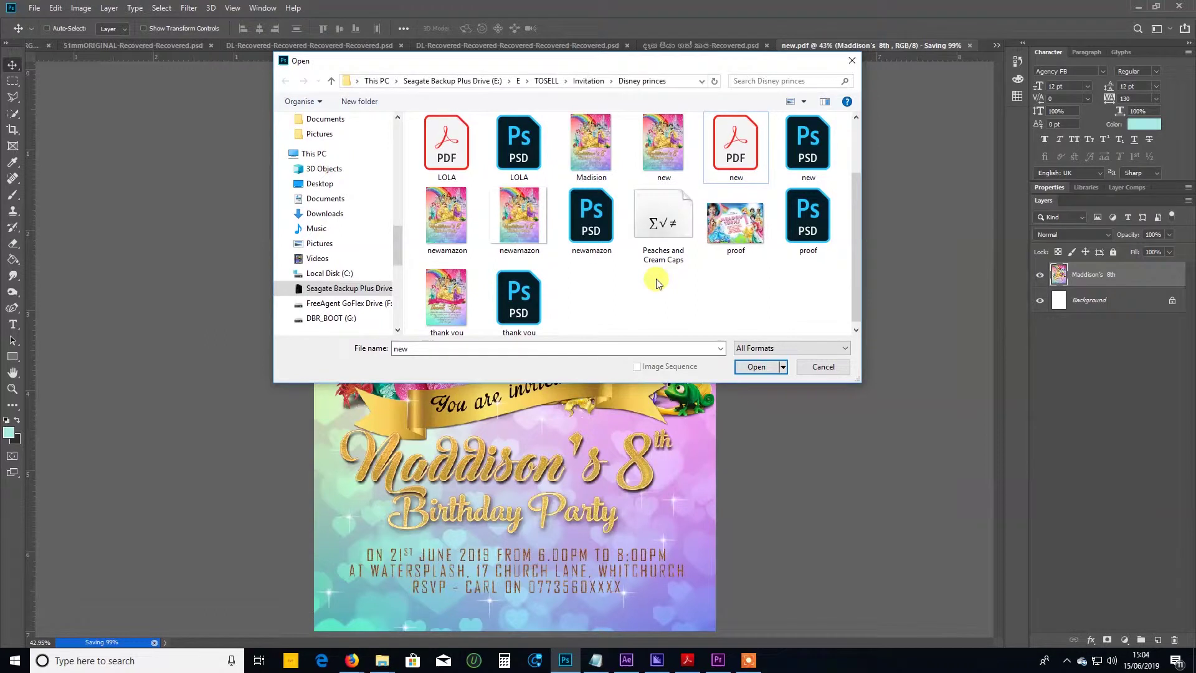
click(851, 62)
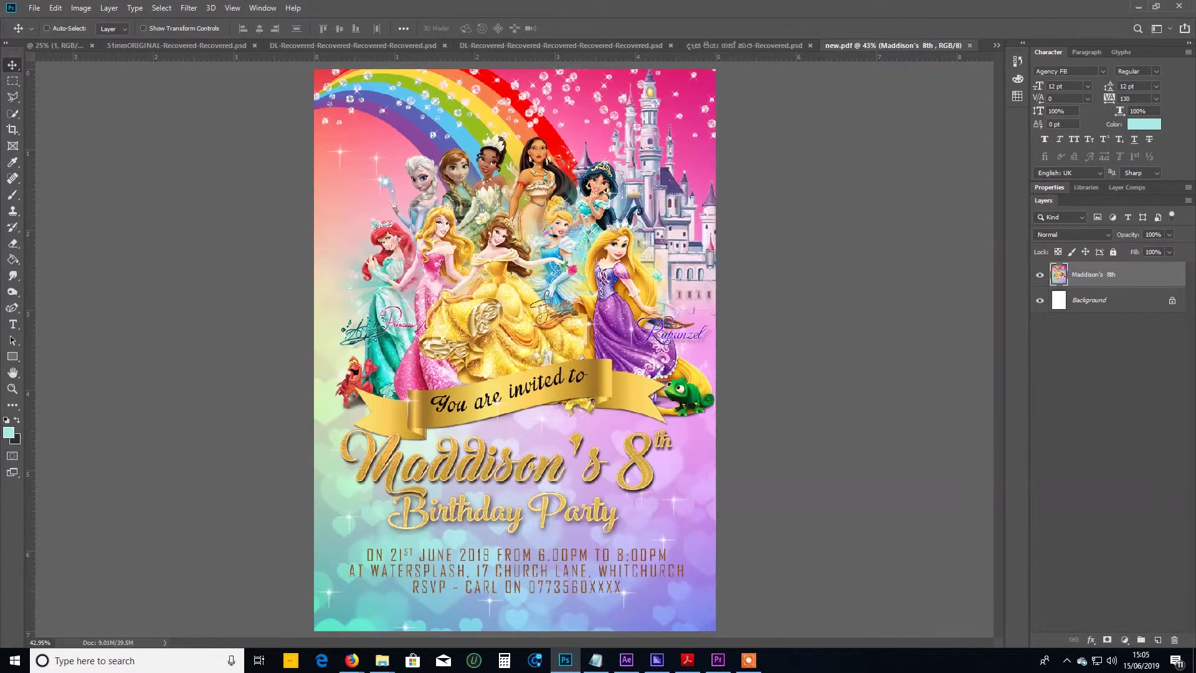